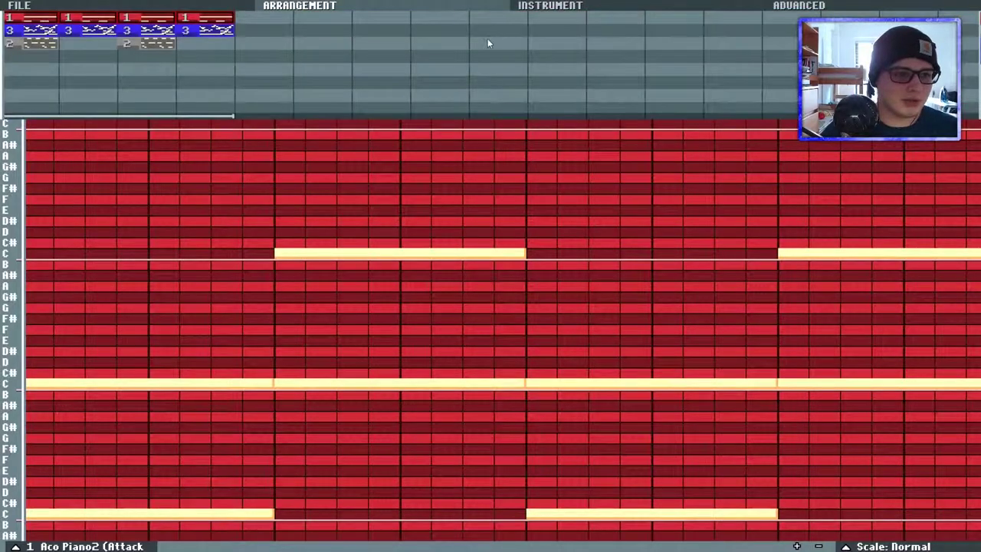
# - Play back each of the loaded pattern songs to listen to their melody, bass and drum parts
pyautogui.click(226, 10)
pyautogui.click(276, 7)
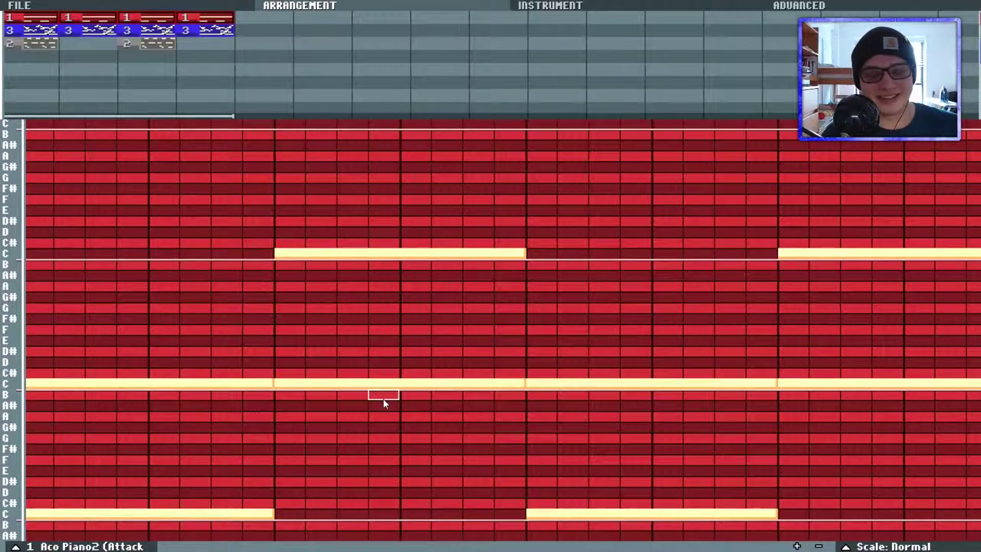
pyautogui.press('space')
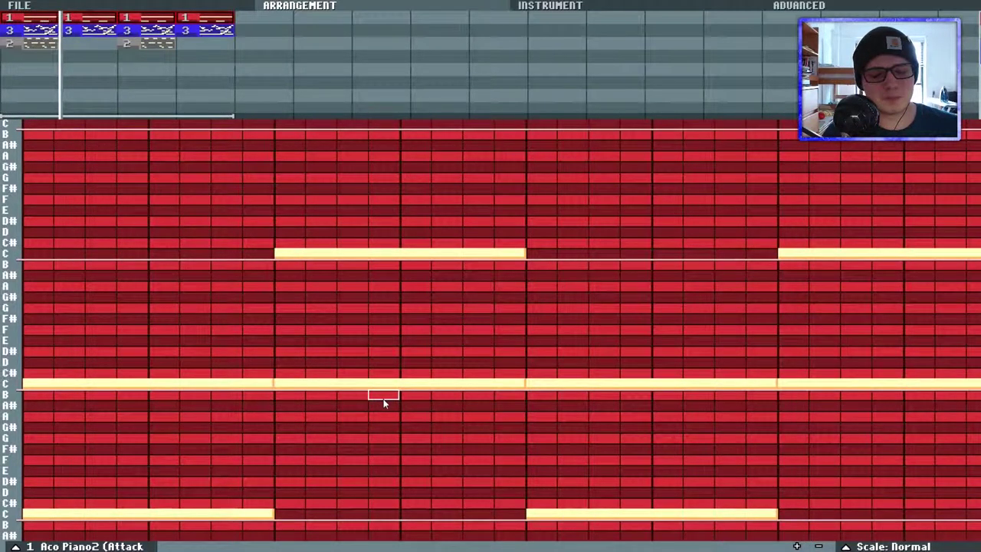
pyautogui.press('space')
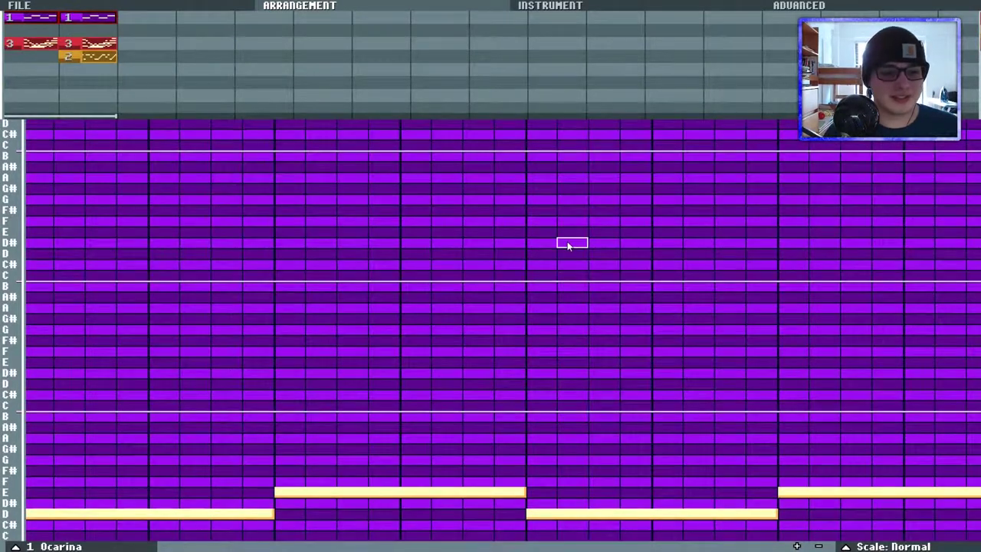
pyautogui.press('space')
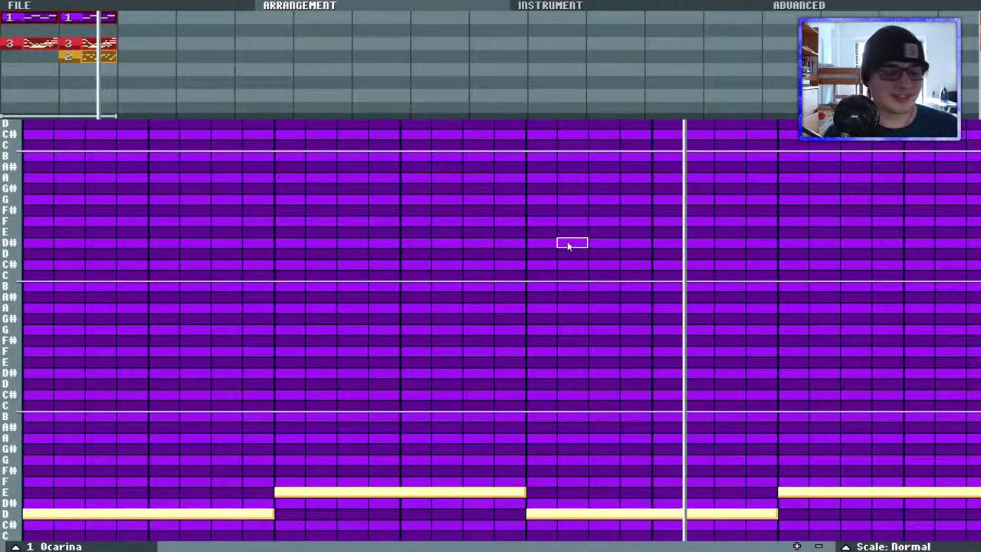
pyautogui.press('space')
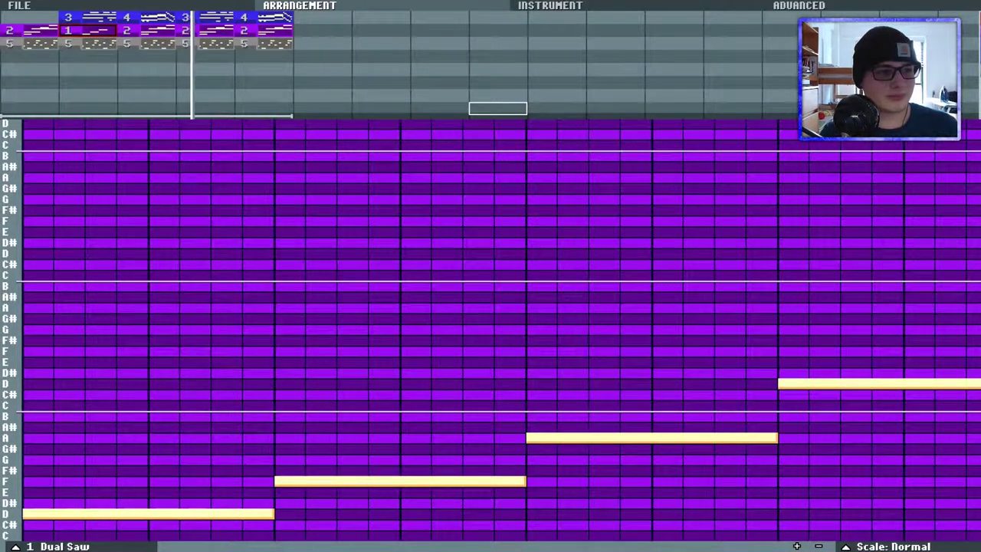
pyautogui.press('space')
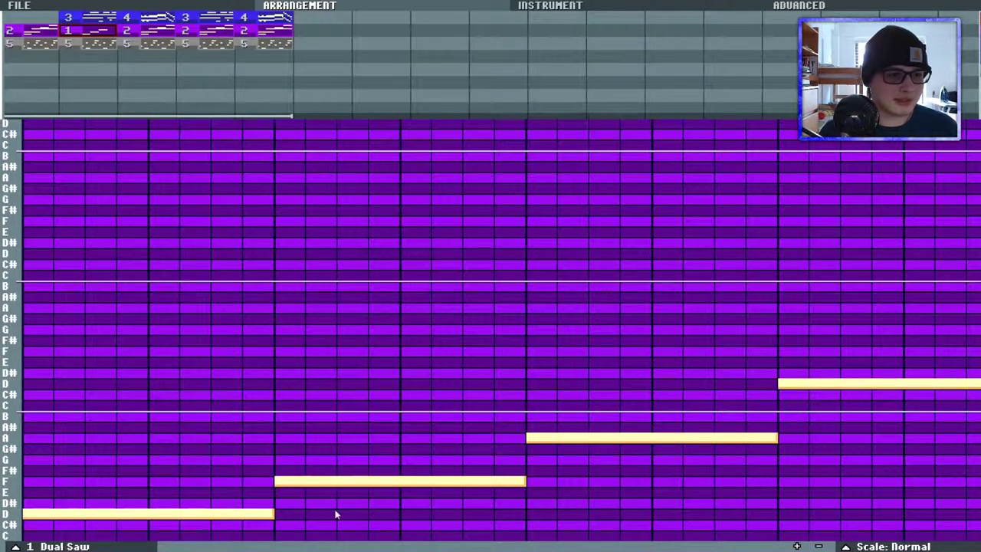
pyautogui.click(230, 4)
pyautogui.click(306, 11)
pyautogui.click(558, 6)
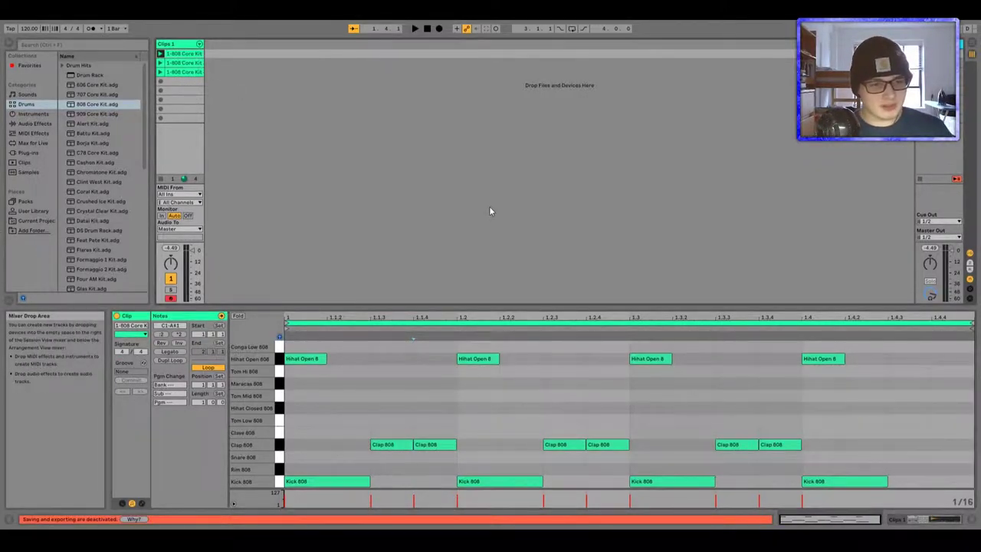
# - Switch to Ableton Live, view the notes of the first 808 Core Kit clip, and delete the 808 Core Kit track
pyautogui.click(433, 128)
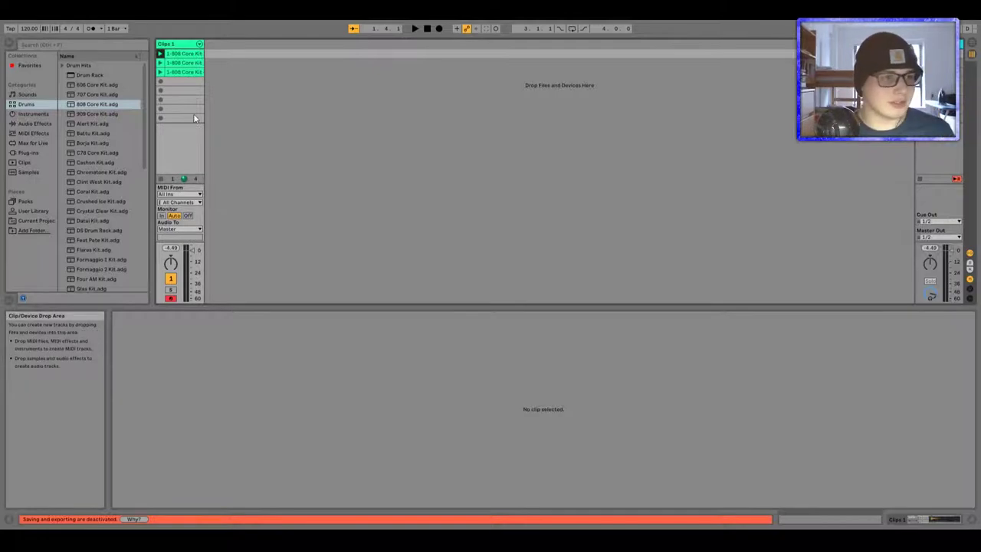
pyautogui.click(183, 55)
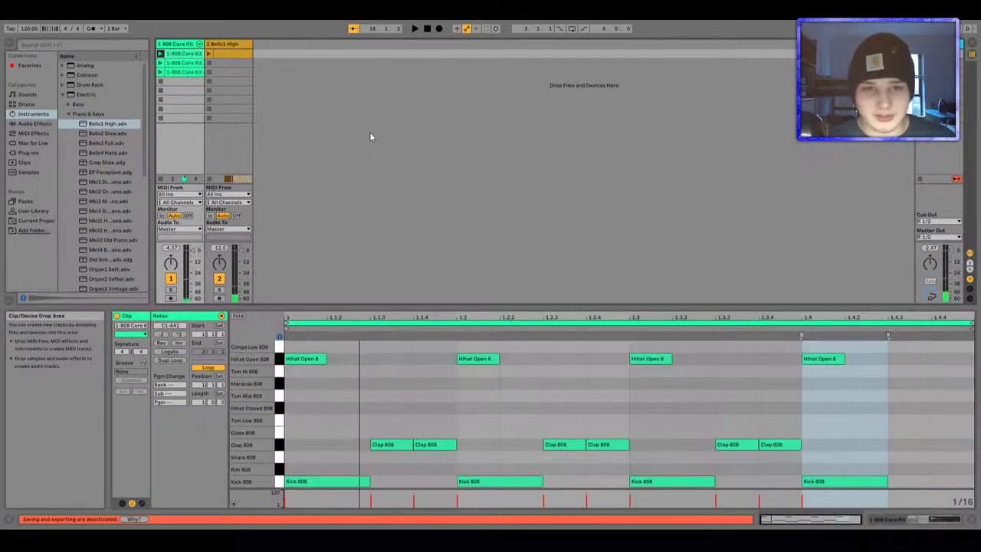
pyautogui.click(296, 90)
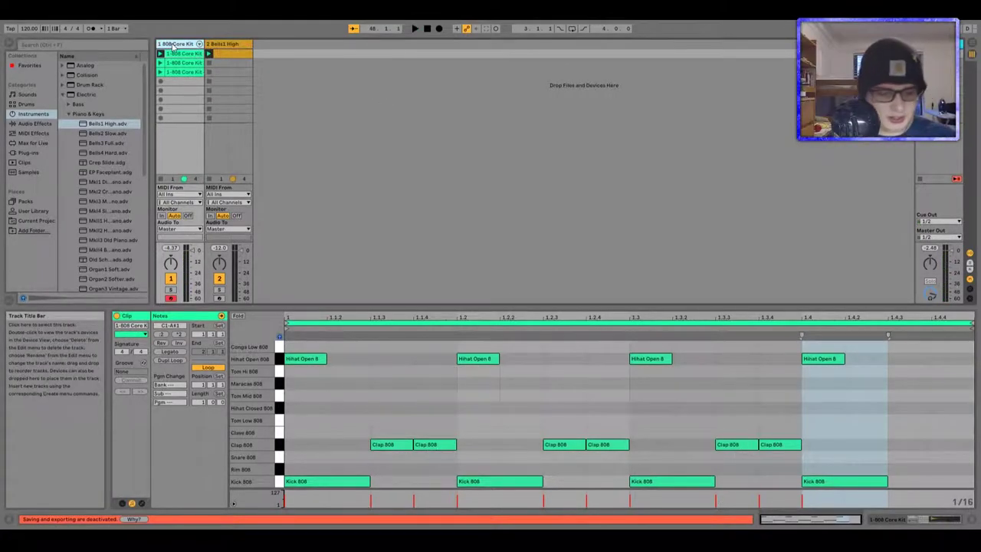
pyautogui.press('Delete')
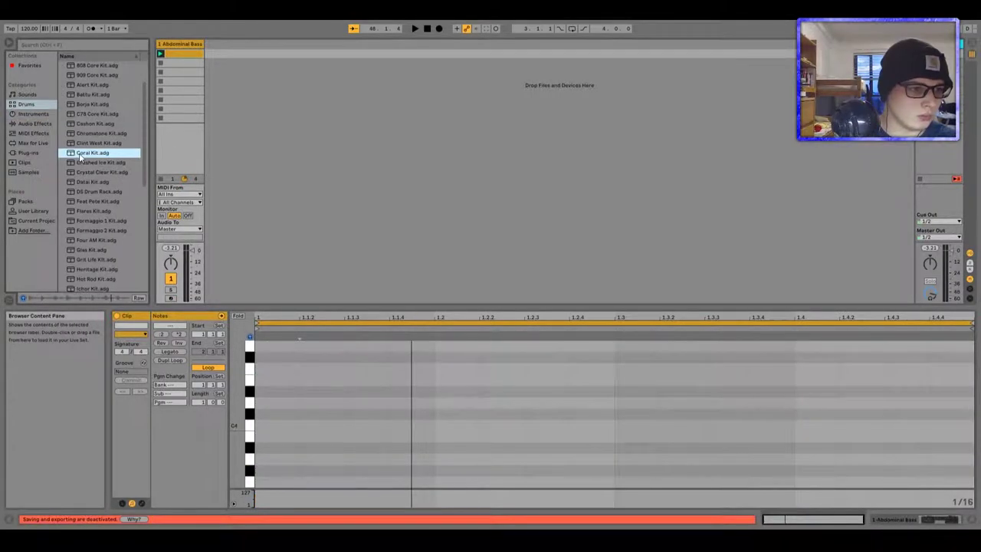
# - Load the Coral Kit as a drum track and draw a one-bar beat of Kick Blunt, Clap Mate and Kick 3k Deep notes
pyautogui.moveTo(82, 154); pyautogui.dragTo(269, 114)
pyautogui.moveTo(178, 35); pyautogui.dragTo(228, 60)
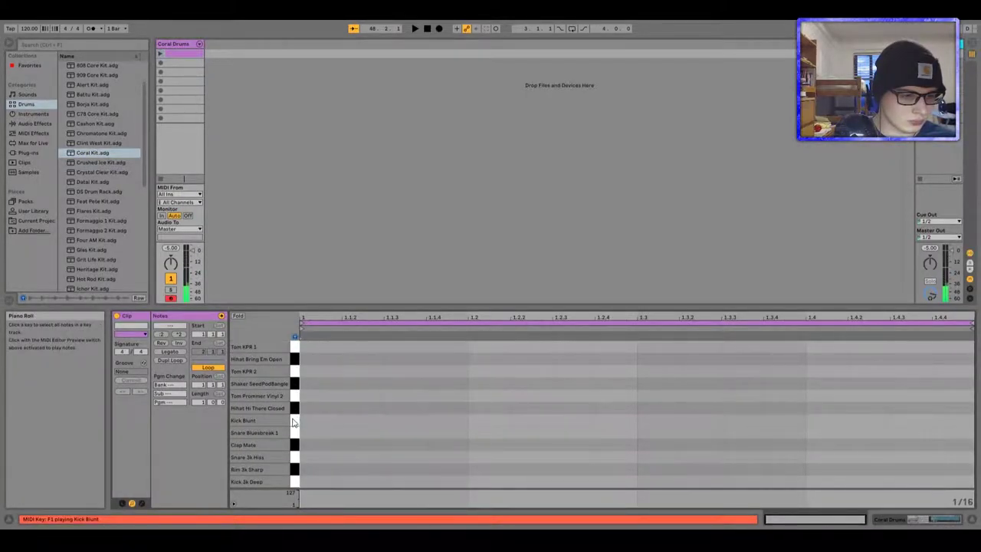
pyautogui.click(320, 443)
pyautogui.click(321, 444)
pyautogui.moveTo(322, 444); pyautogui.dragTo(439, 444)
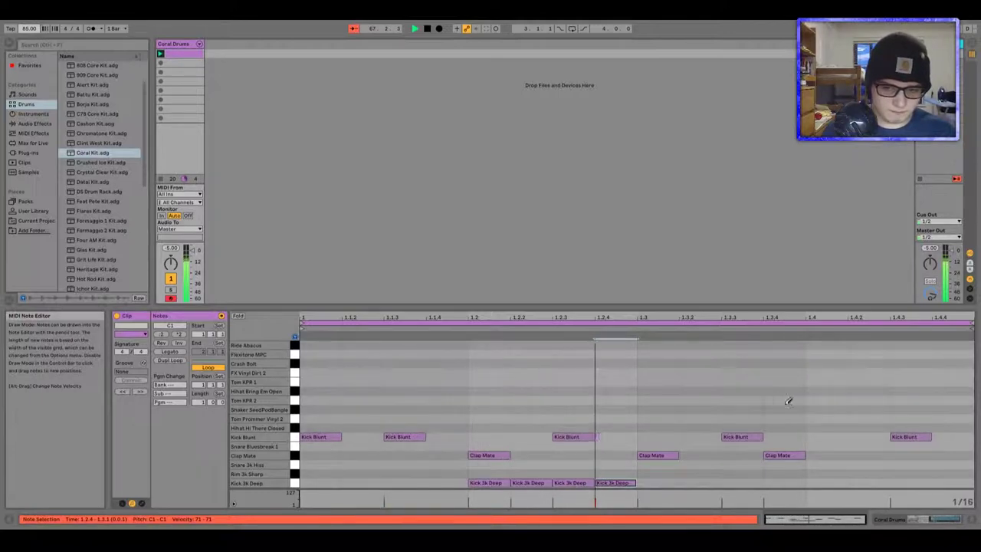
pyautogui.press('space')
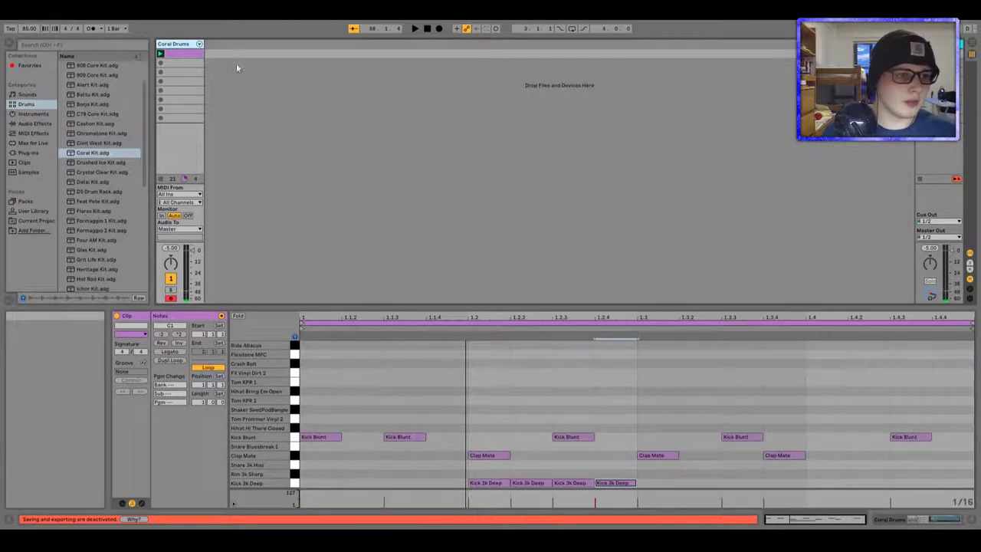
# - Load the Darknet sound from the Effects category on a new track and set its filter frequency to 104 Hz
pyautogui.click(27, 95)
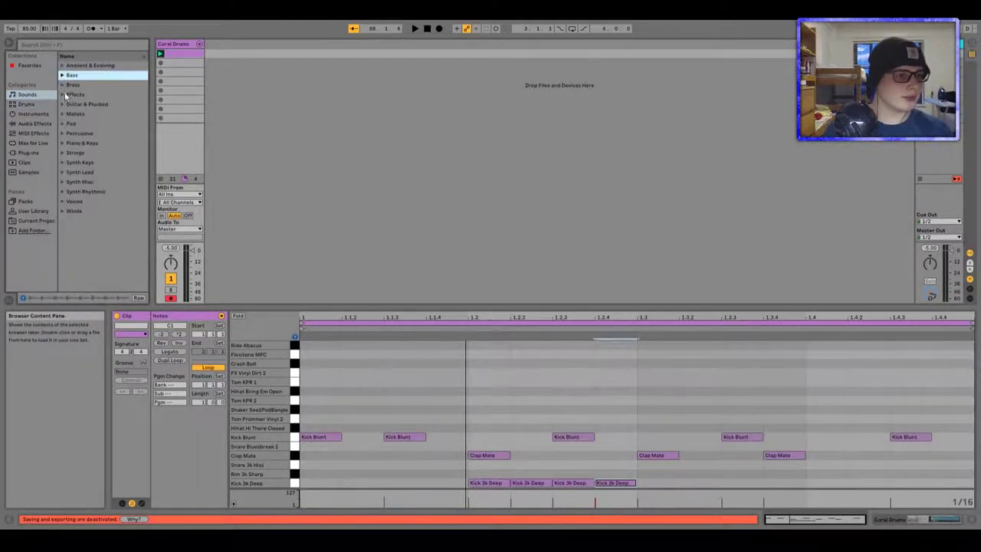
pyautogui.click(63, 95)
pyautogui.click(108, 105)
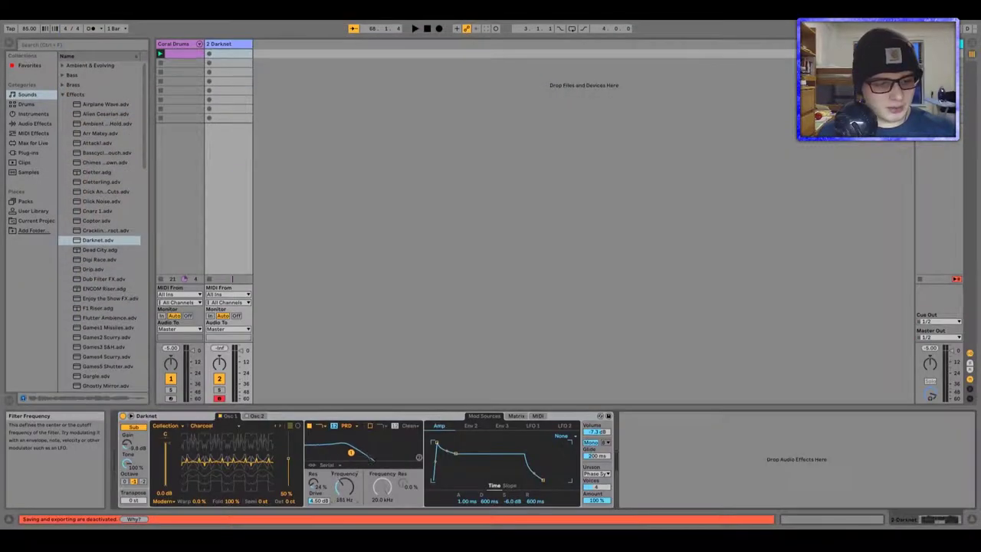
pyautogui.moveTo(344, 487); pyautogui.dragTo(344, 499)
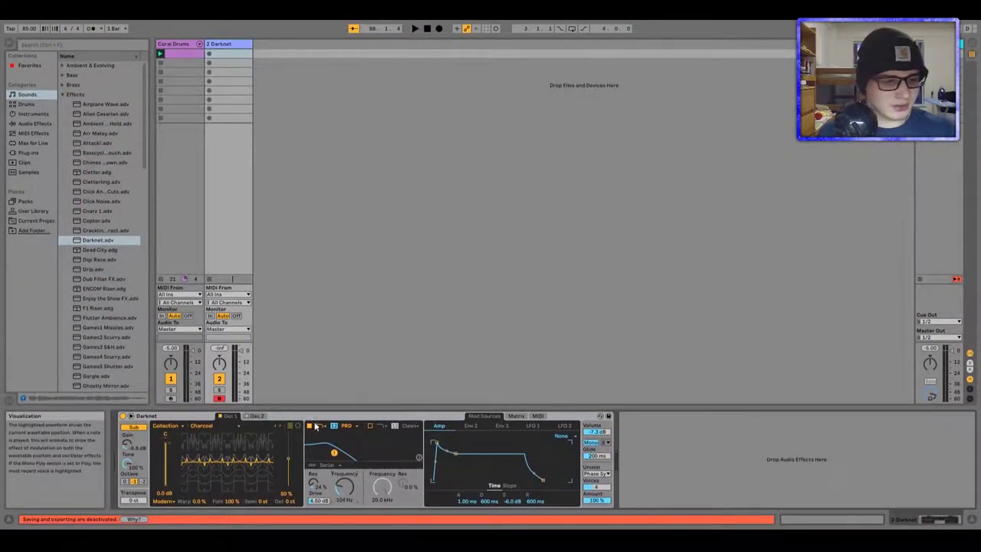
# - View the empty arrangement, and launch the clip on the second MIDI track in the session
pyautogui.press('Tab')
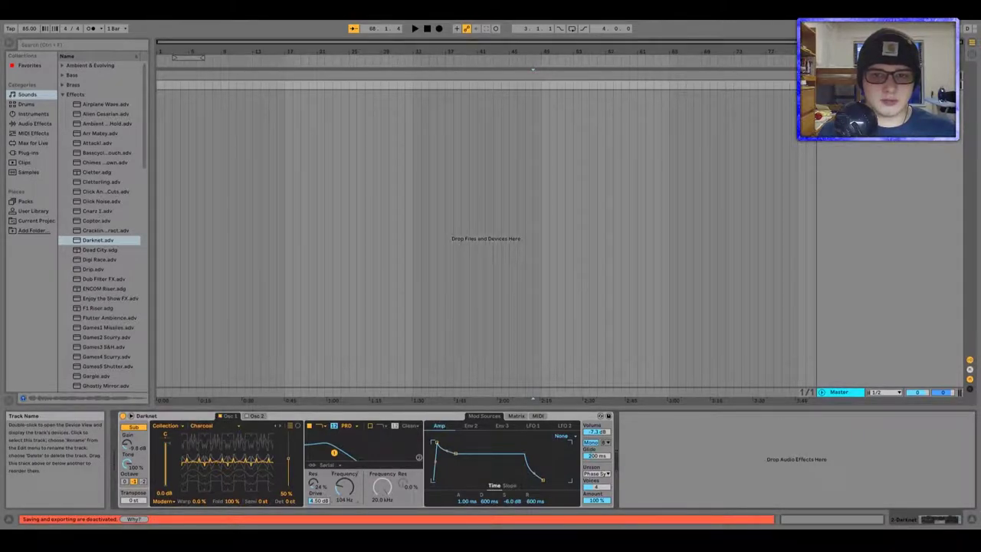
pyautogui.click(822, 86)
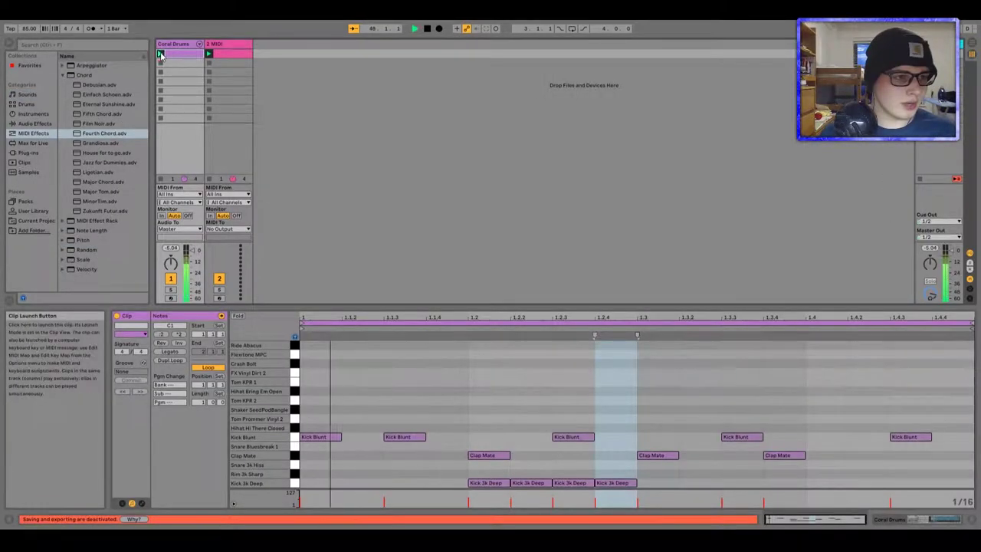
pyautogui.click(207, 54)
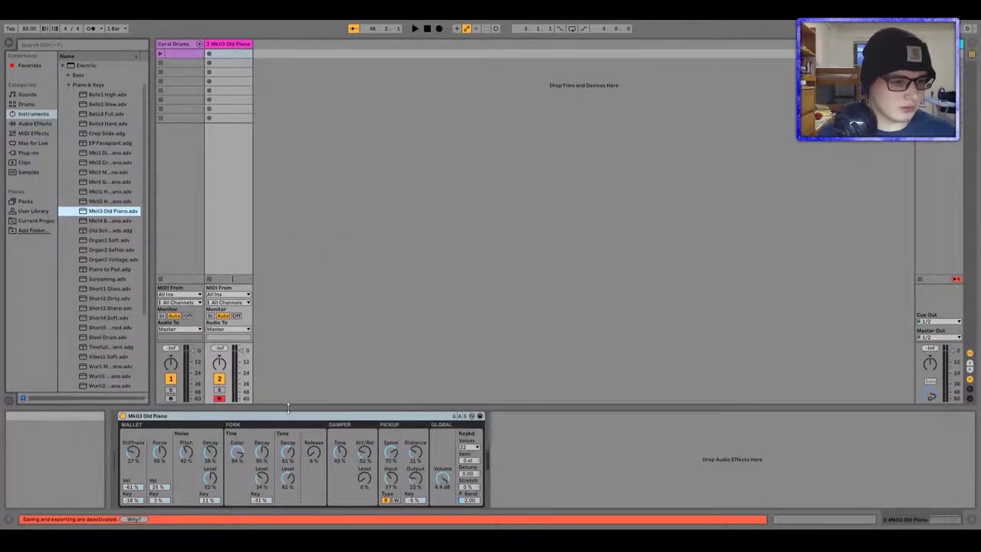
# - Create a clip in the first slot of the electric piano track and draw four sixteenth B3 notes from its start
pyautogui.doubleClick(218, 55)
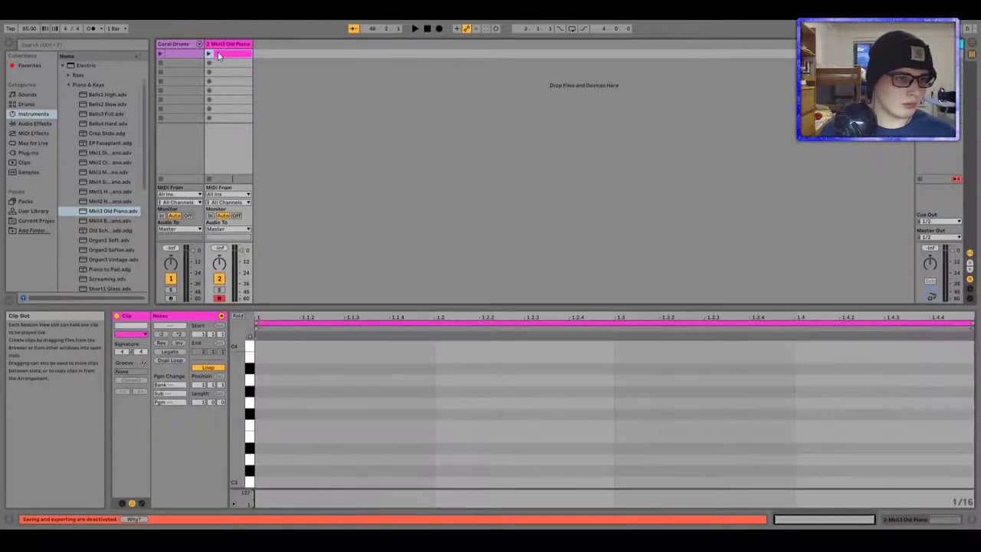
pyautogui.click(277, 357)
pyautogui.moveTo(306, 357)
pyautogui.mouseDown()
pyautogui.moveTo(414, 354)
pyautogui.moveTo(294, 352)
pyautogui.moveTo(394, 356)
pyautogui.mouseUp()
pyautogui.press('space')
# - Try a row of A3 notes below the B3 notes, and erase both rows from the piano clip
pyautogui.click(250, 336)
pyautogui.moveTo(280, 380); pyautogui.dragTo(407, 379)
pyautogui.press('Delete')
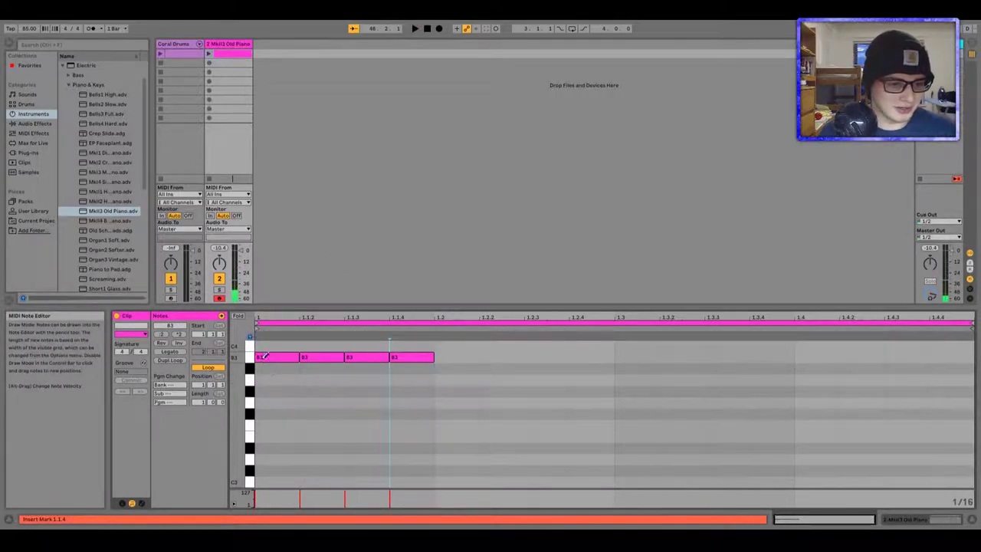
pyautogui.moveTo(280, 357); pyautogui.dragTo(419, 355)
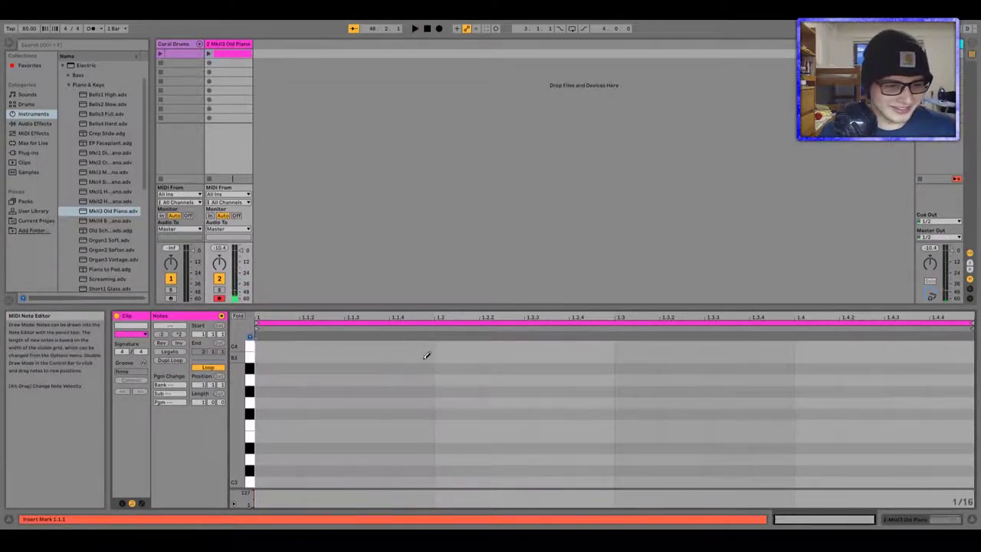
# - Launch the drum and piano clips in turn, and erase the A3 and B3 notes from the piano clip
pyautogui.click(353, 30)
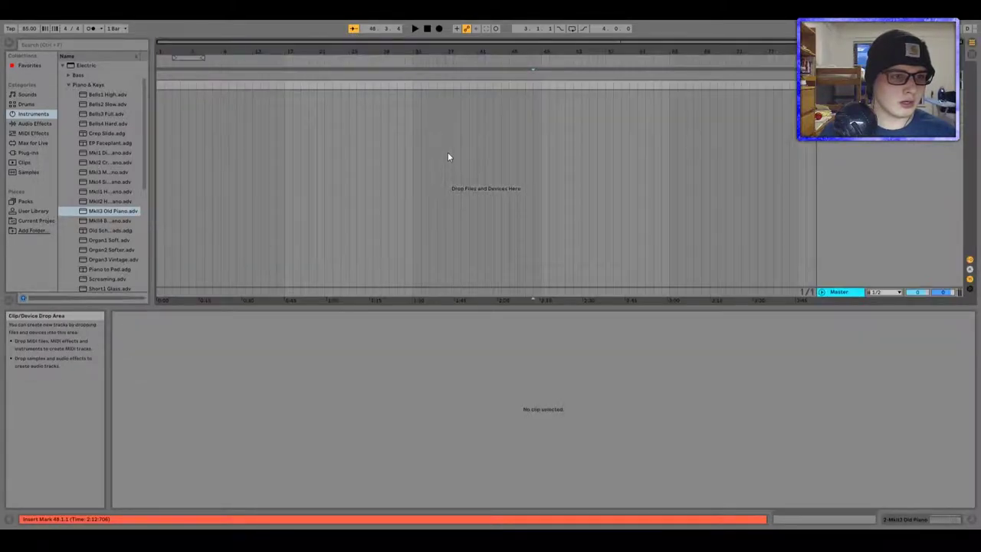
pyautogui.click(160, 54)
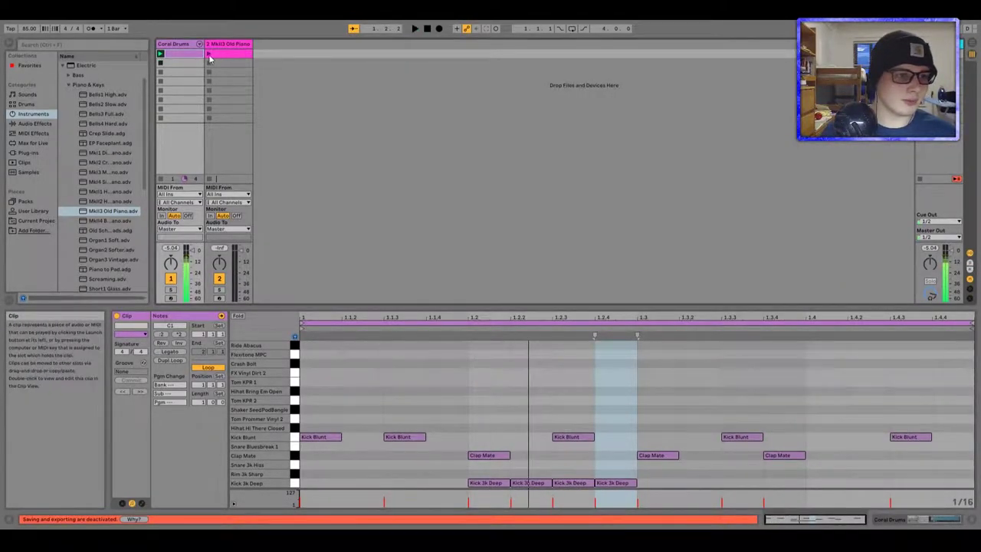
pyautogui.click(208, 54)
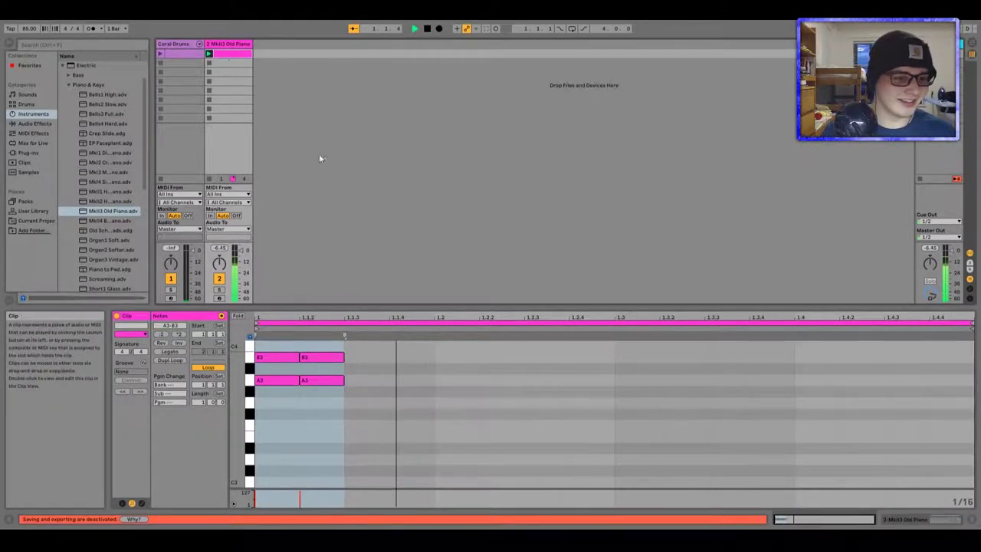
pyautogui.click(280, 380)
pyautogui.click(328, 380)
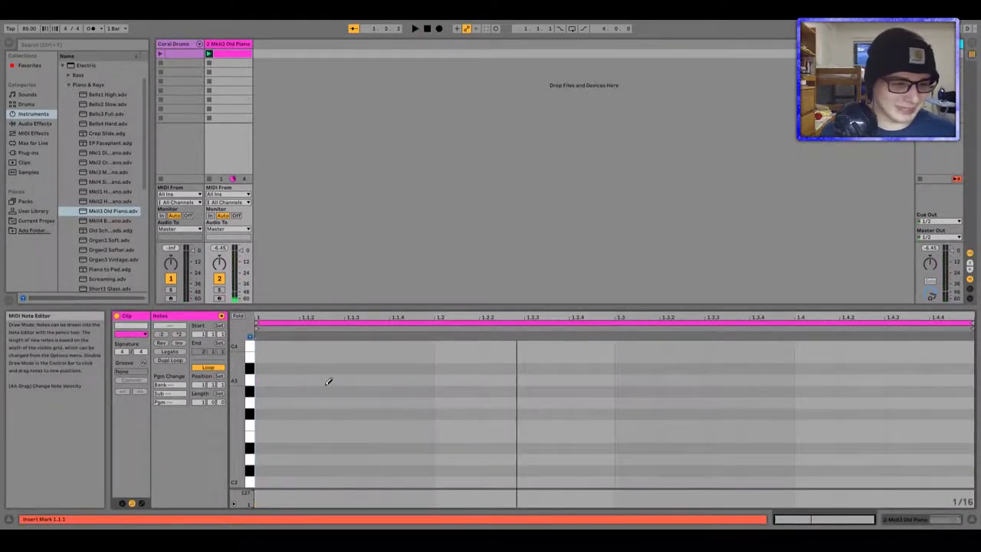
# - Set the note grid to 1/4, draw a chord of A3, F#3 and D3 quarter notes on beat 1, and play it
pyautogui.hotkey('ctrl', '2')
pyautogui.click(276, 378)
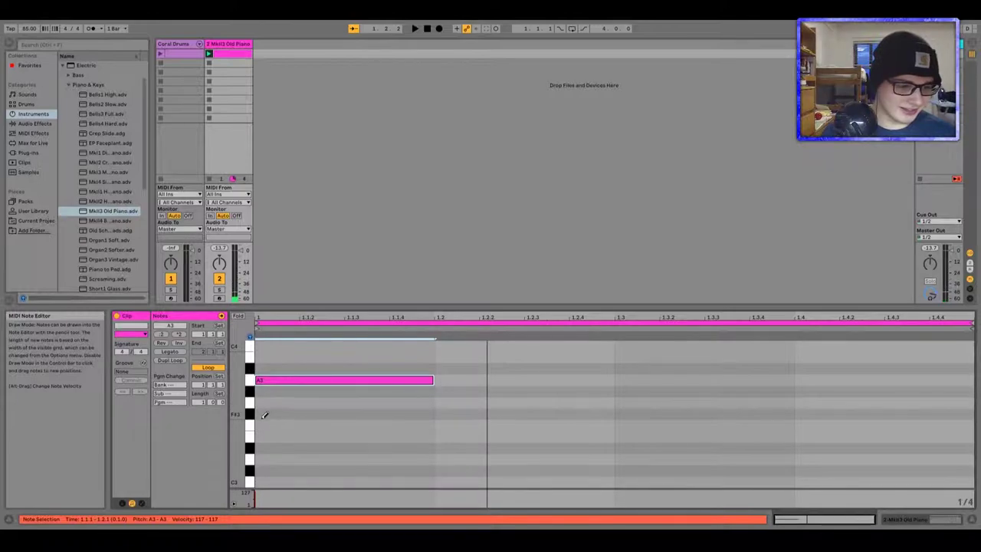
pyautogui.click(261, 415)
pyautogui.click(263, 459)
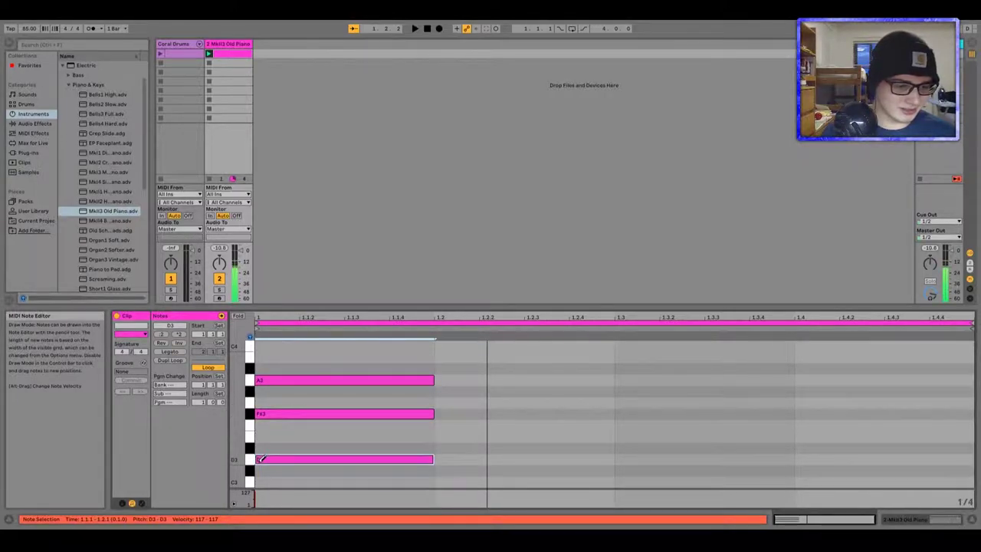
pyautogui.press('space')
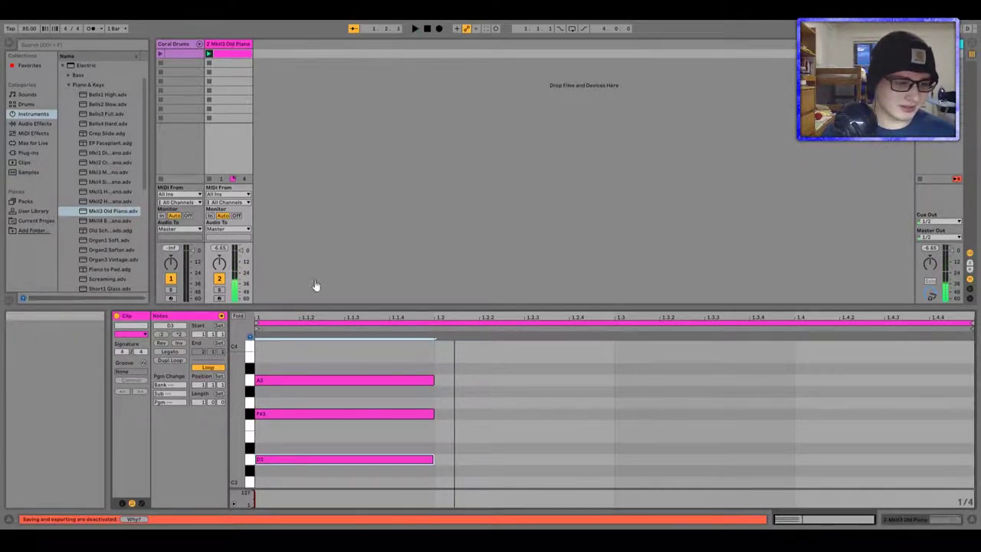
# - Extend the D3, F#3 and A3 chord across the whole bar with a C#4 quarter note on beat 2, and play it back
pyautogui.click(633, 424)
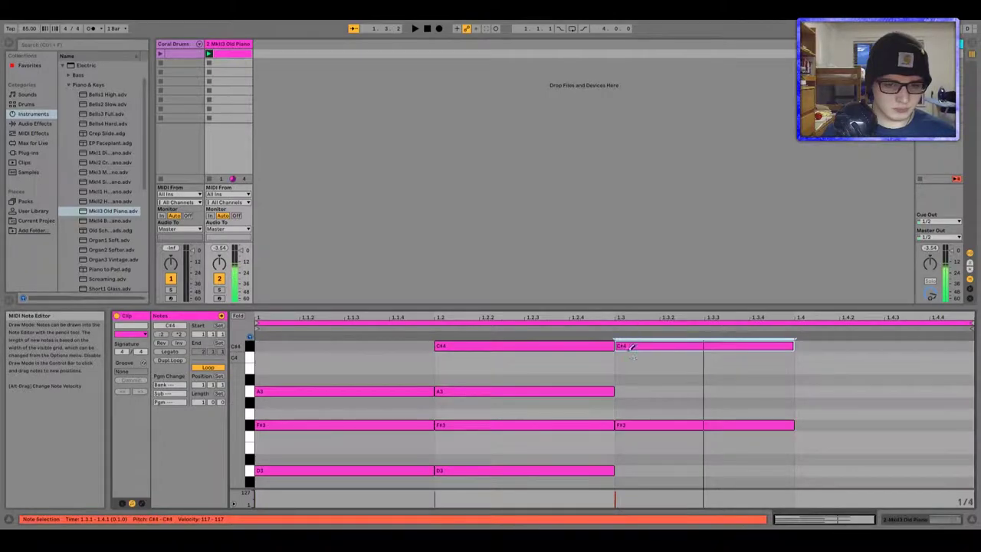
pyautogui.click(635, 470)
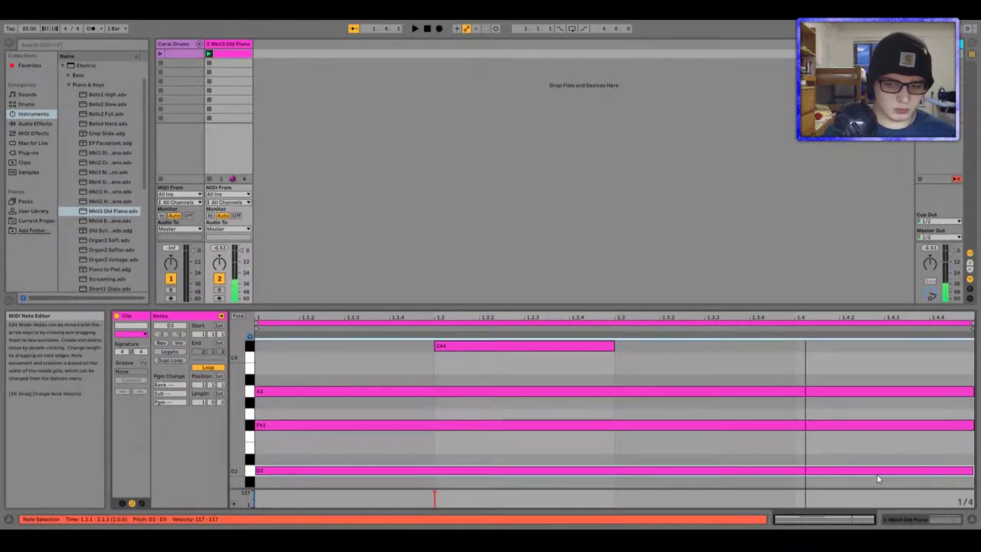
pyautogui.press('space')
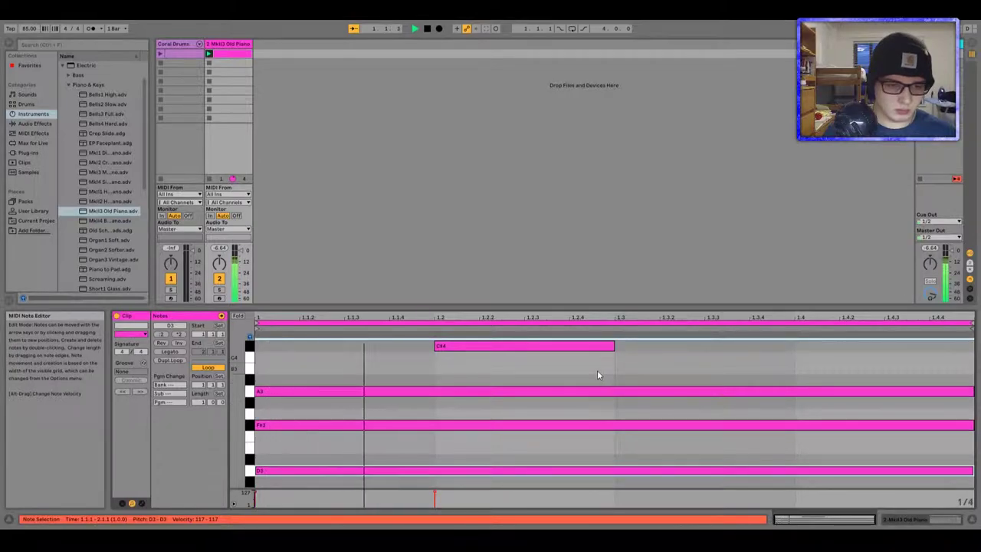
pyautogui.press('space')
pyautogui.scroll(2, 710, 398)
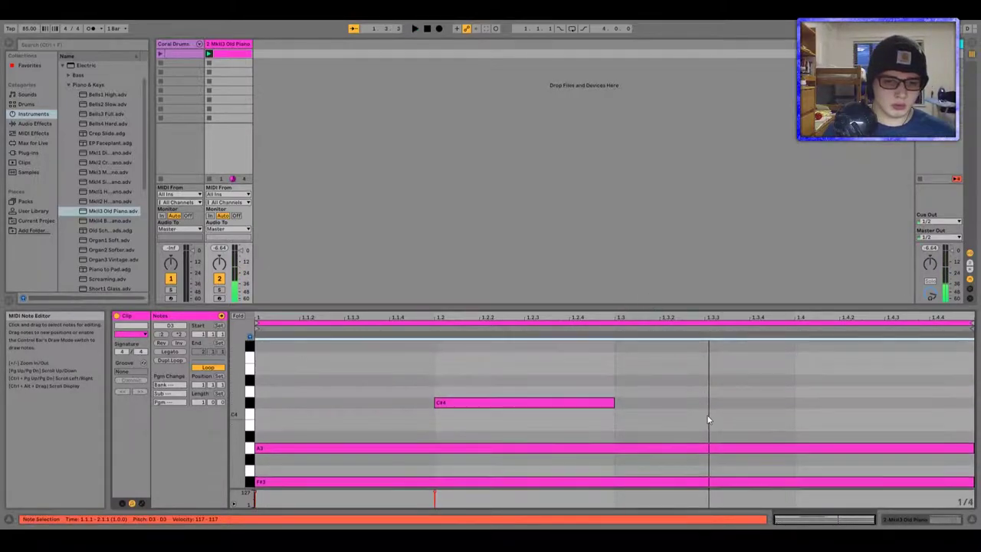
pyautogui.scroll(-1, 671, 382)
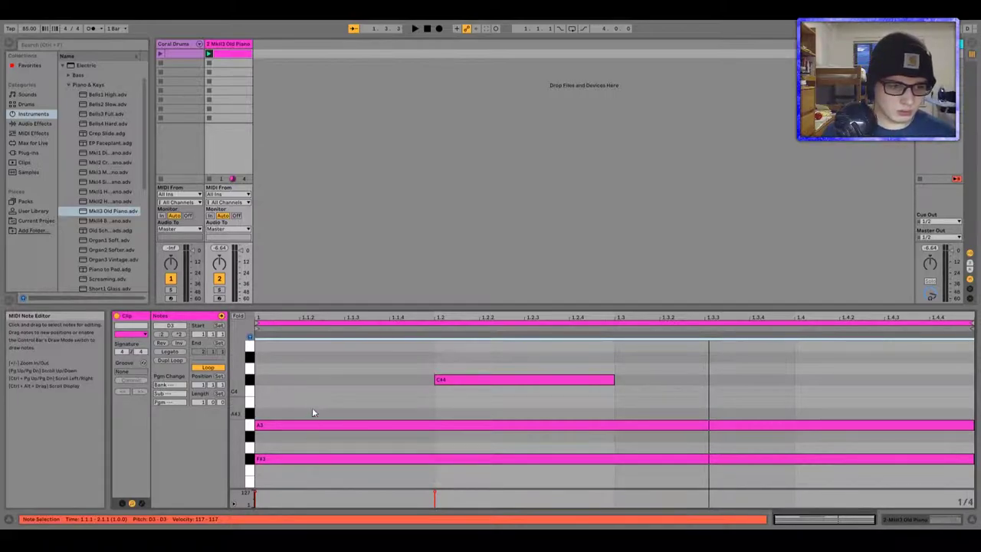
# - Complete bar 1 of the piano clip with a B3 quarter note on beat 3 and a separate A3 on beat 4, and play it
pyautogui.doubleClick(638, 401)
pyautogui.press('space')
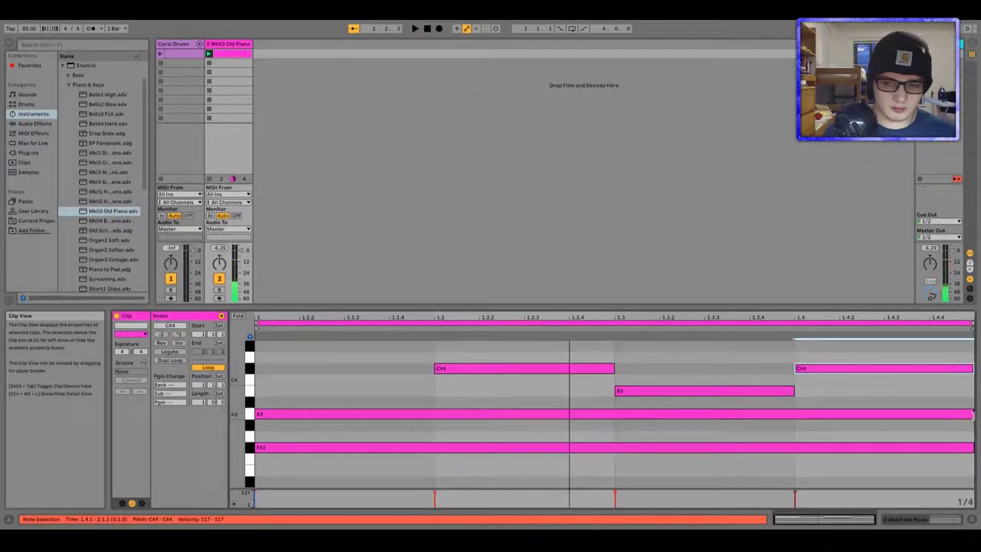
pyautogui.moveTo(971, 414); pyautogui.dragTo(795, 414)
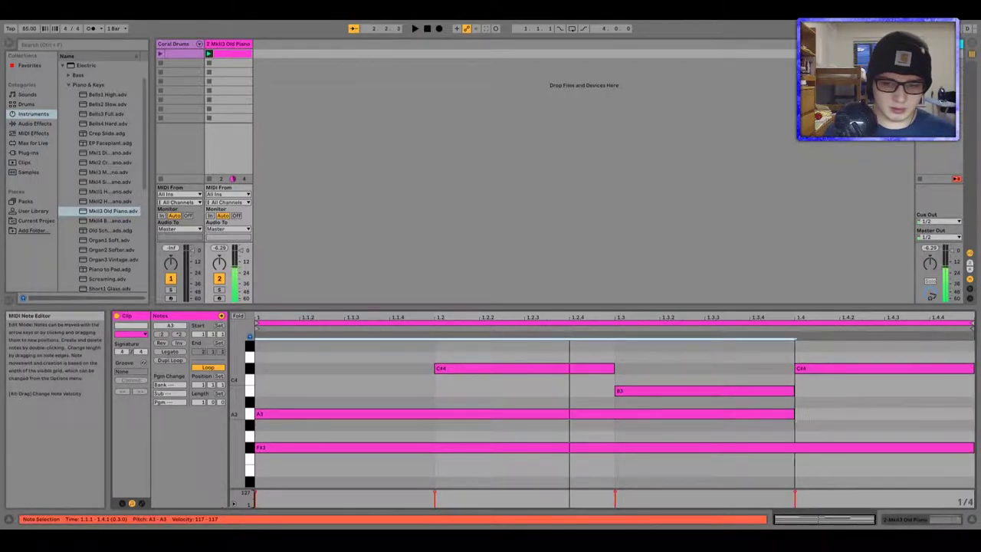
pyautogui.doubleClick(830, 415)
pyautogui.click(816, 369)
pyautogui.doubleClick(831, 368)
pyautogui.press('space')
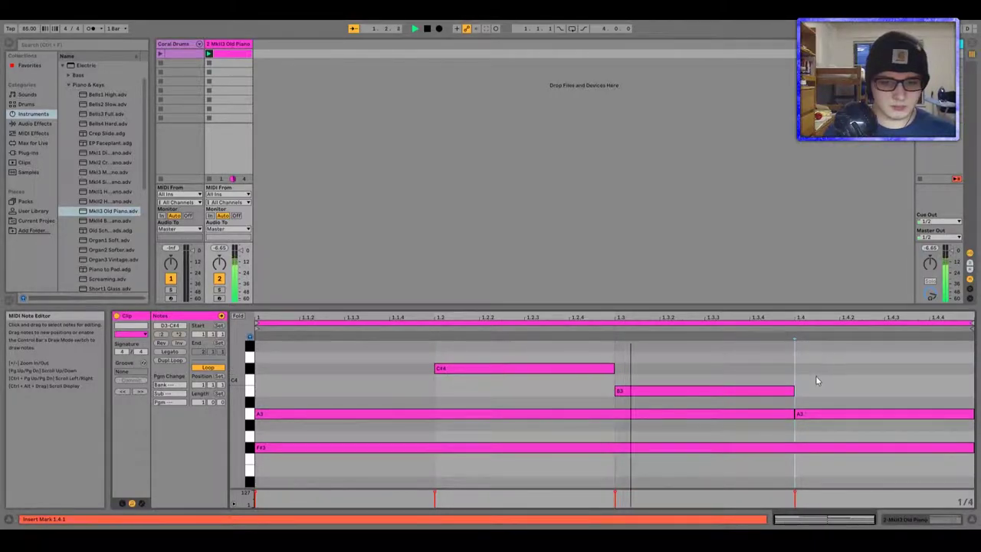
pyautogui.press('space')
pyautogui.scroll(1, 815, 378)
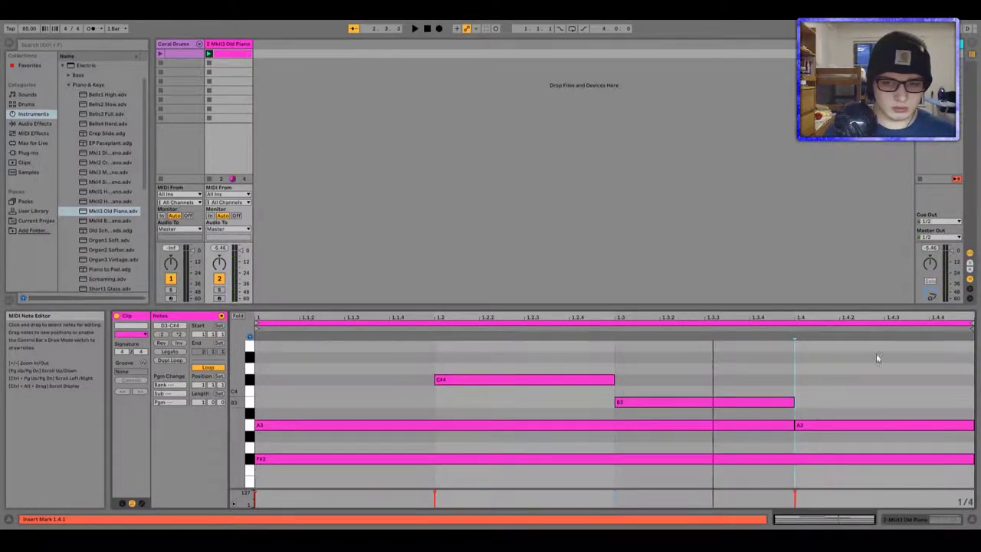
# - Set the piano clip's loop length to 4 bars and play it back
pyautogui.press('space')
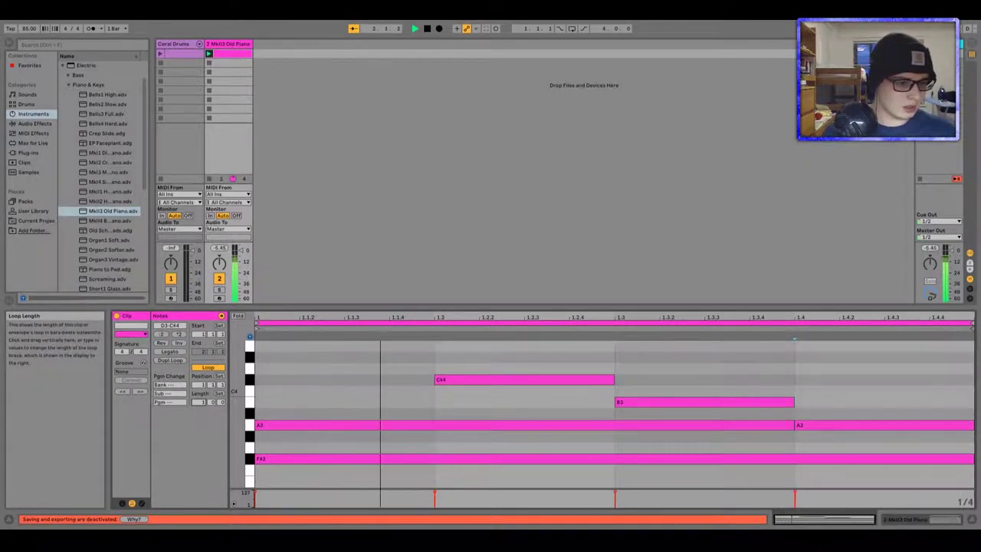
pyautogui.press('space')
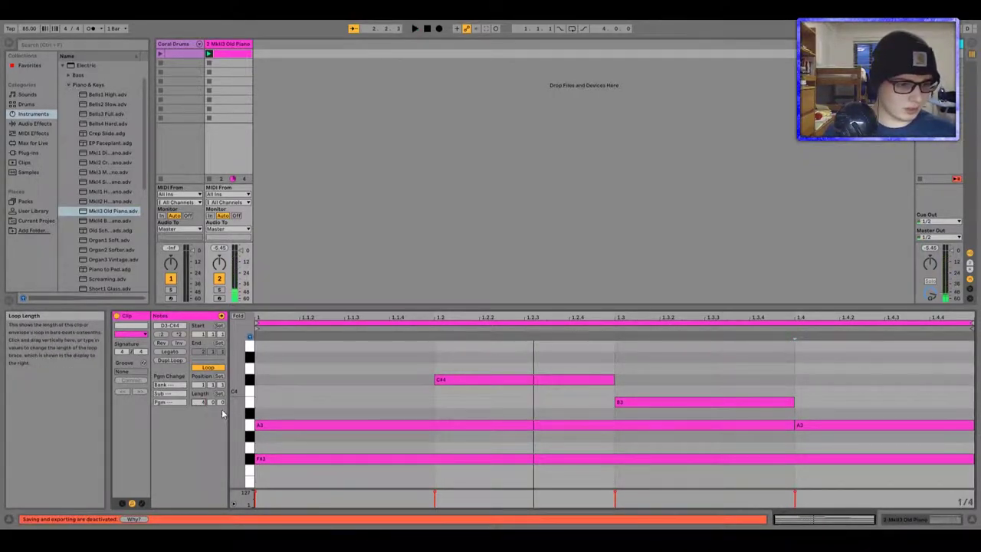
pyautogui.press('Return')
pyautogui.press('space')
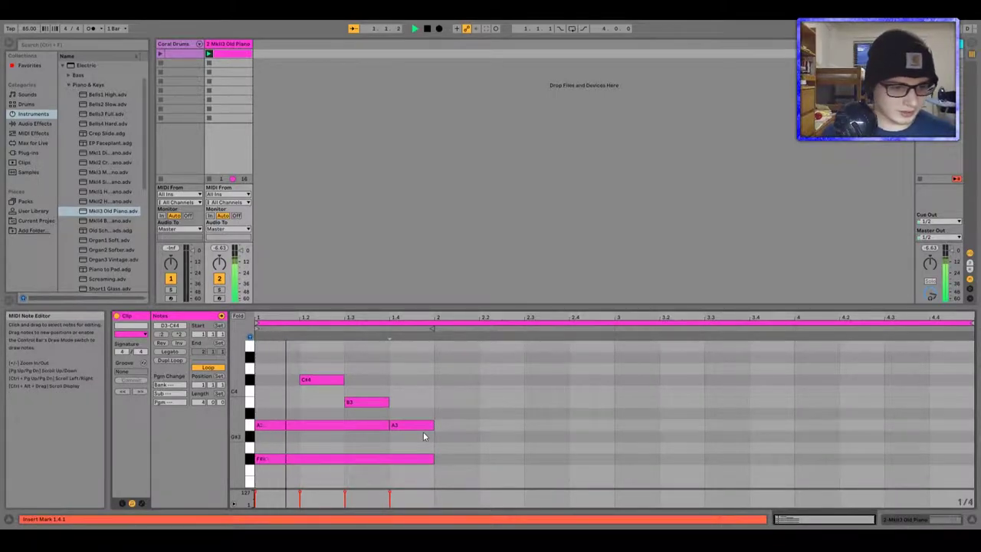
pyautogui.press('space')
pyautogui.press('space')
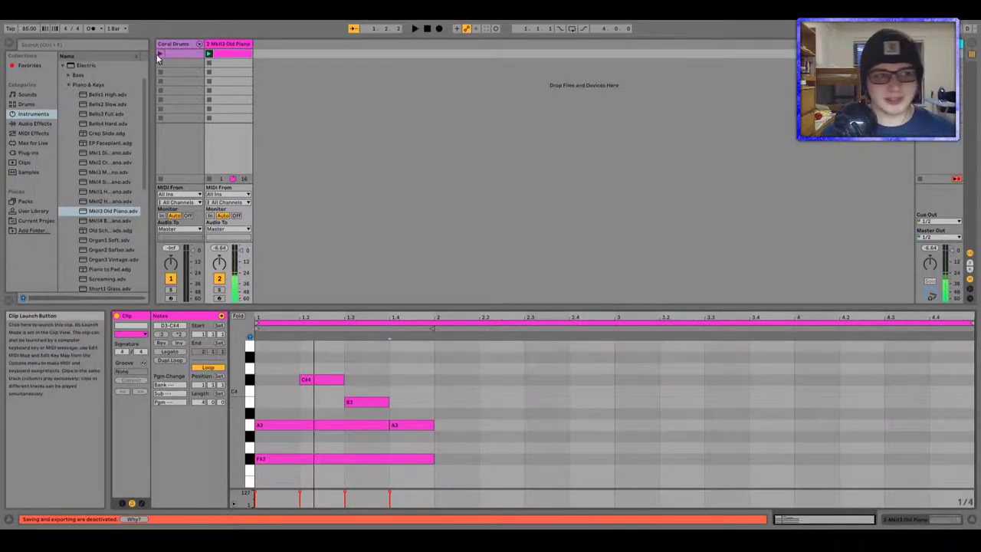
# - Play the Coral Drums clip together with the piano clip, and replay the piano clip with the drums stopped
pyautogui.click(161, 57)
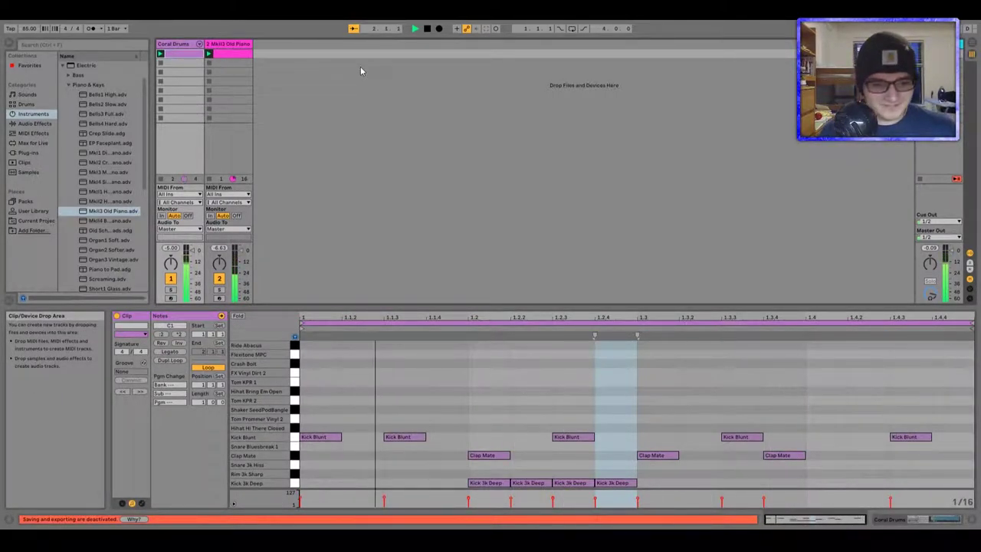
pyautogui.click(221, 56)
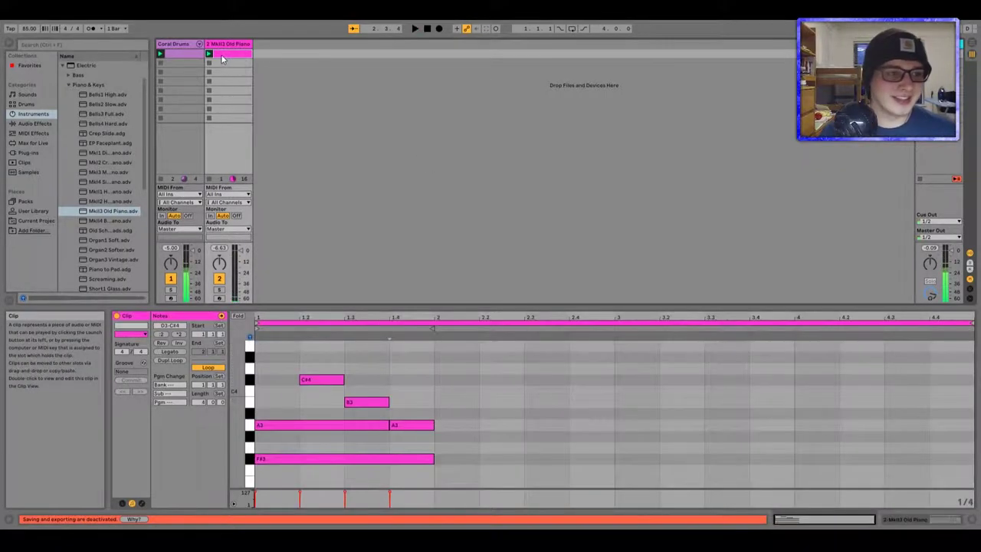
pyautogui.click(161, 64)
pyautogui.click(160, 64)
pyautogui.click(228, 55)
pyautogui.press('space')
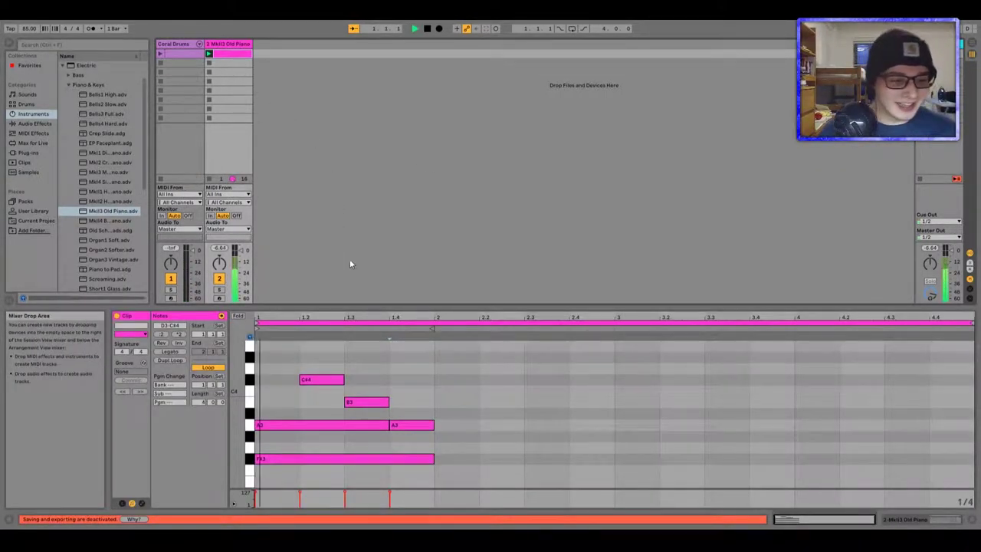
pyautogui.press('space')
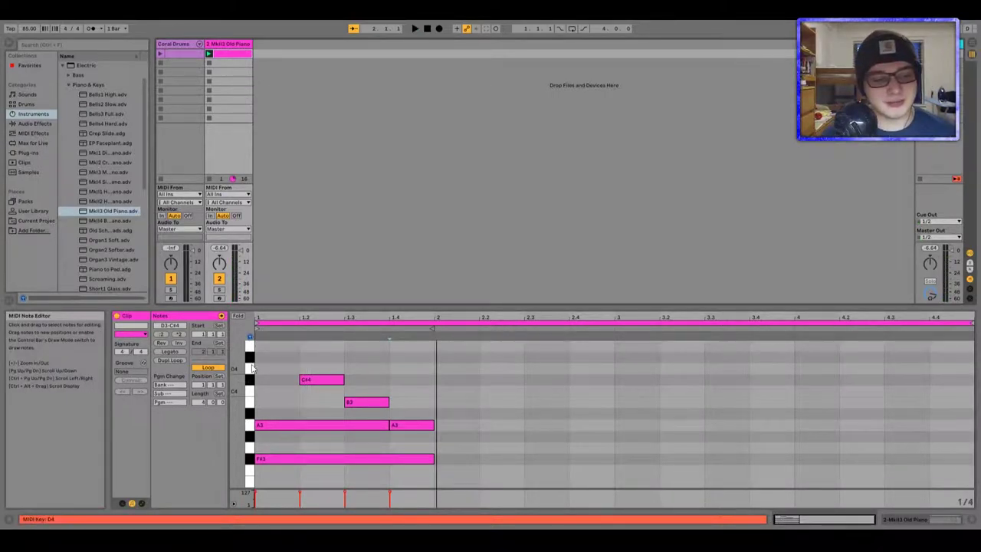
pyautogui.hotkey('ctrl', 's')
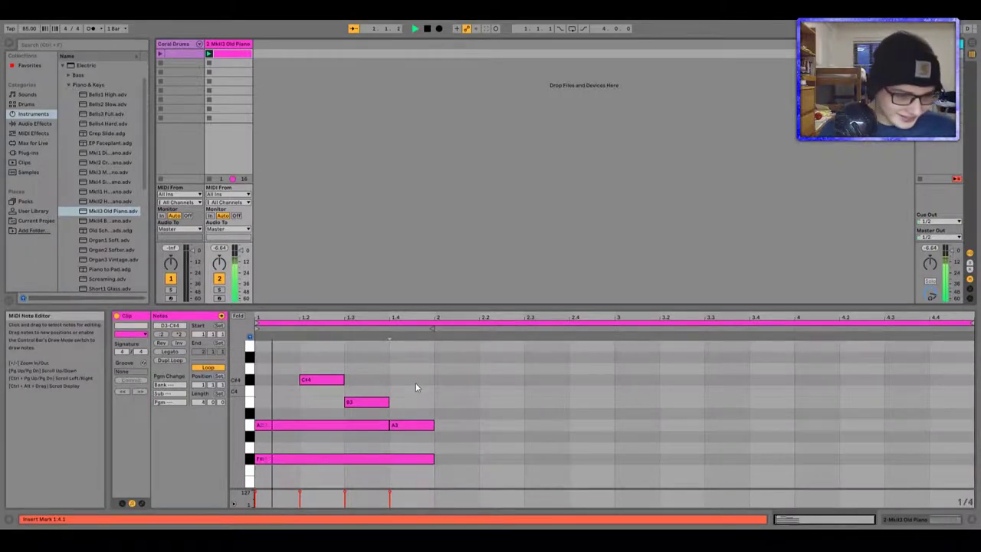
# - Draw a chord of G3, B3 and D3 quarter notes on beat 1 of bar 2, and play it
pyautogui.scroll(-1, 416, 387)
pyautogui.doubleClick(452, 424)
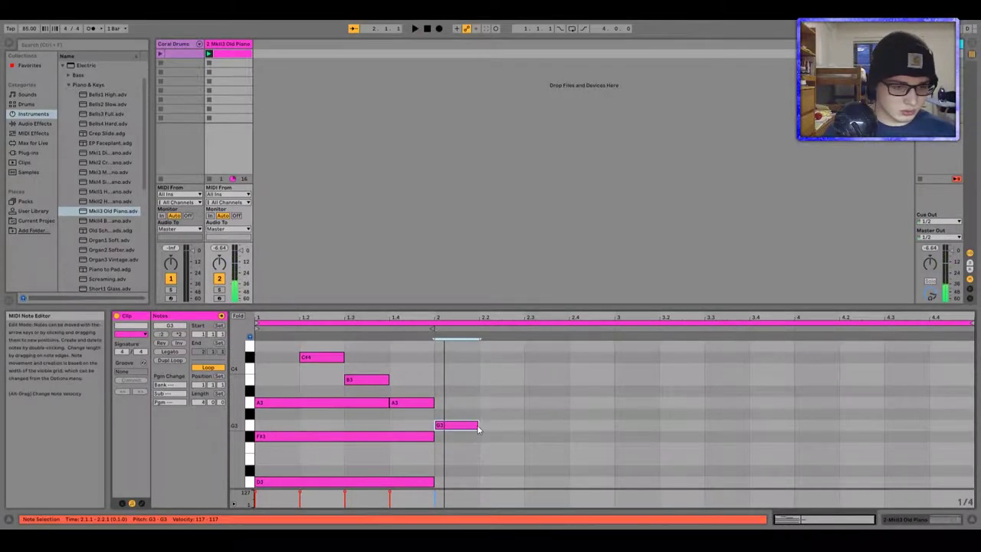
pyautogui.doubleClick(453, 381)
pyautogui.scroll(-1, 464, 398)
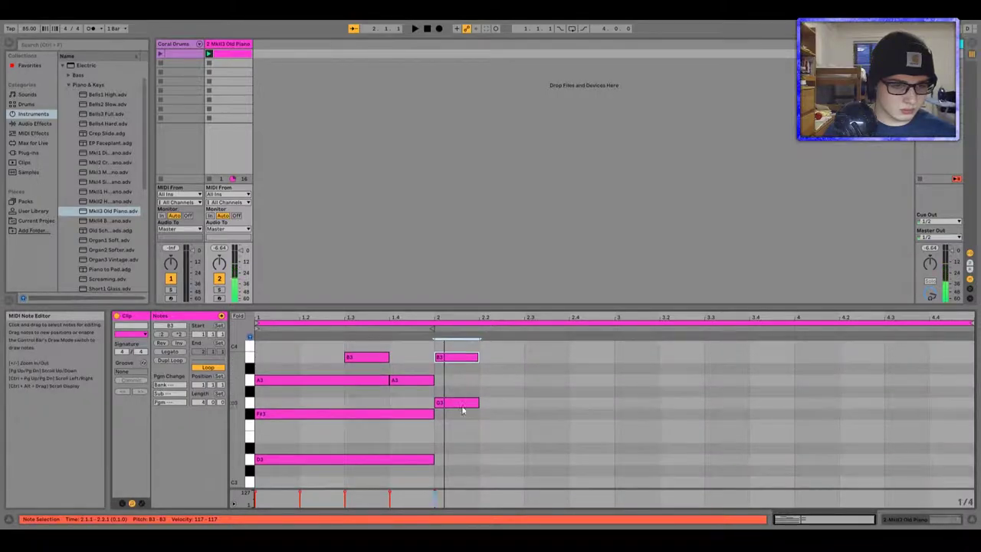
pyautogui.doubleClick(452, 458)
pyautogui.press('space')
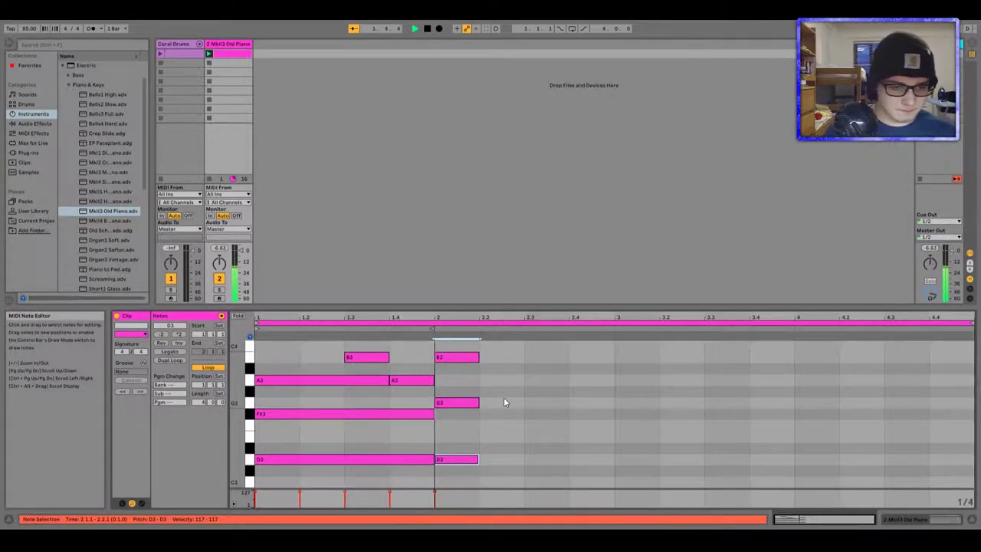
# - Extend the B3, G3 and D3 chord across the whole of bar 2 and play it back
pyautogui.scroll(2, 536, 414)
pyautogui.moveTo(479, 378); pyautogui.dragTo(613, 378)
pyautogui.moveTo(479, 424); pyautogui.dragTo(613, 425)
pyautogui.moveTo(479, 482); pyautogui.dragTo(613, 481)
pyautogui.press('space')
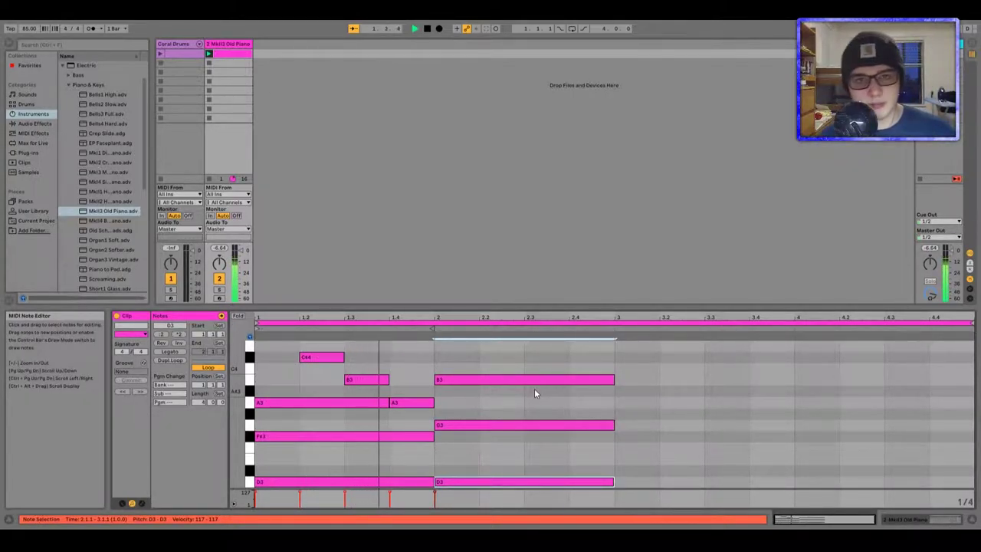
pyautogui.scroll(2, 521, 426)
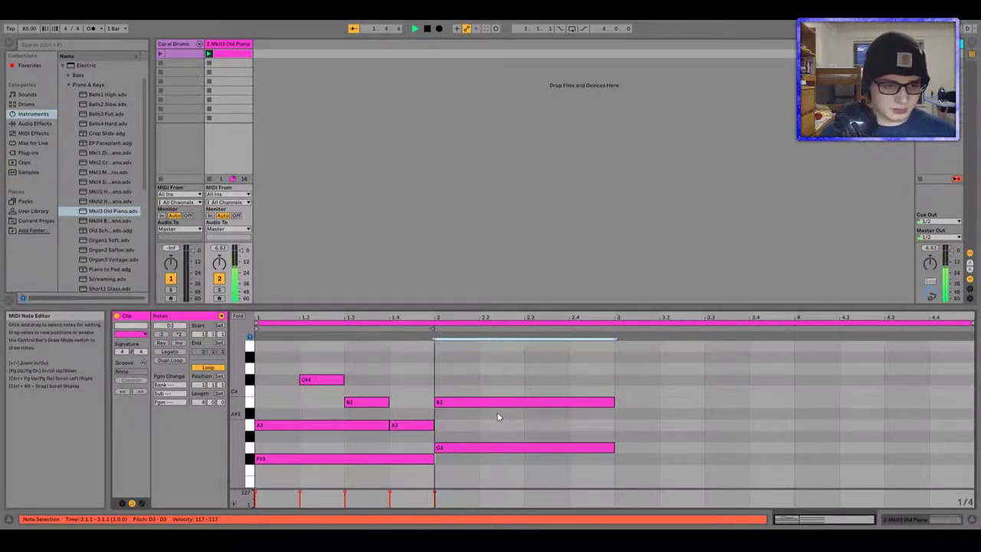
pyautogui.press('space')
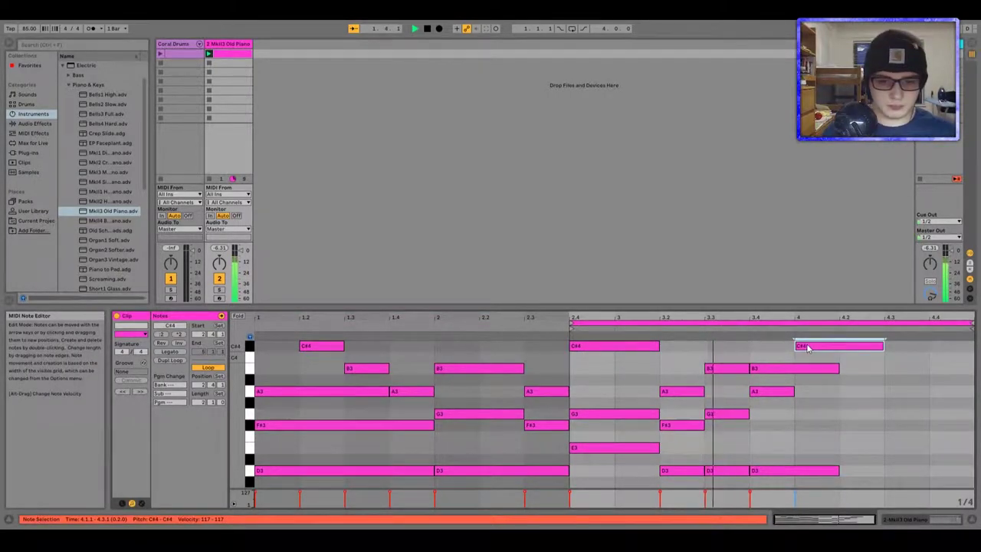
# - Delete the A3 quarter note on beat 4 of bar 3 and play the piano clip back
pyautogui.press('space')
pyautogui.click(771, 393)
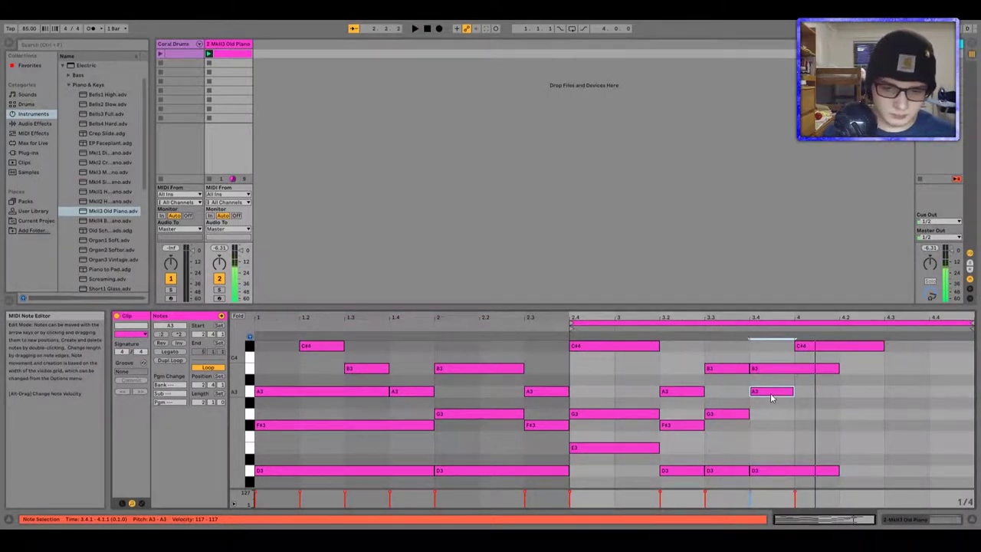
pyautogui.press('Delete')
pyautogui.press('space')
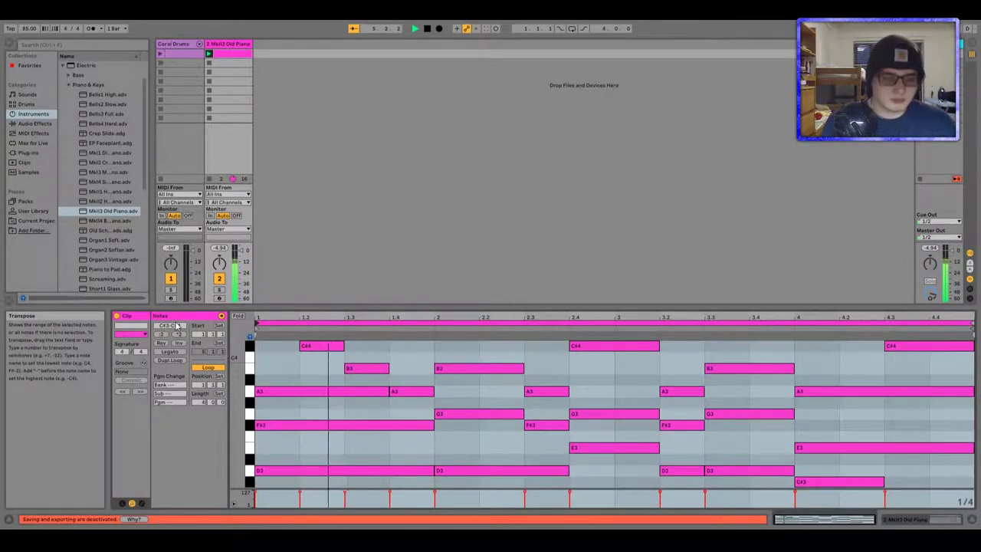
pyautogui.press('space')
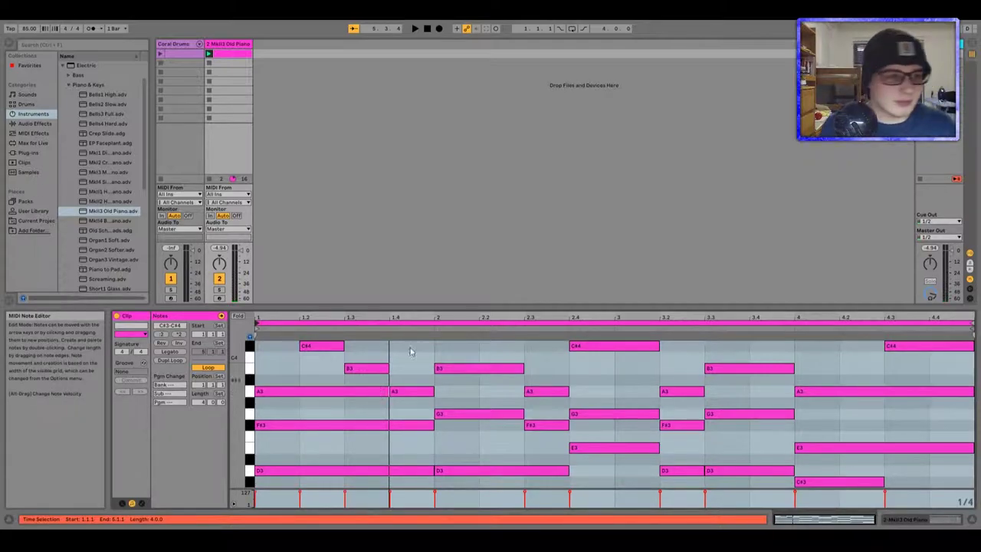
# - Launch the drum clip alongside the piano clip and try panning the drum track off-centre
pyautogui.click(161, 55)
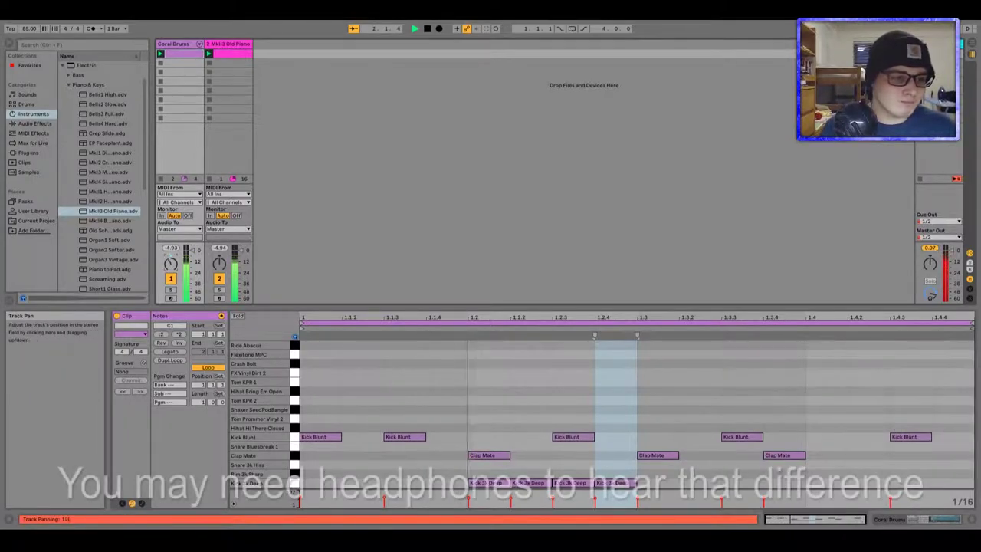
pyautogui.moveTo(171, 263)
pyautogui.mouseDown()
pyautogui.moveTo(171, 294)
pyautogui.moveTo(171, 224)
pyautogui.moveTo(171, 262)
pyautogui.mouseUp()
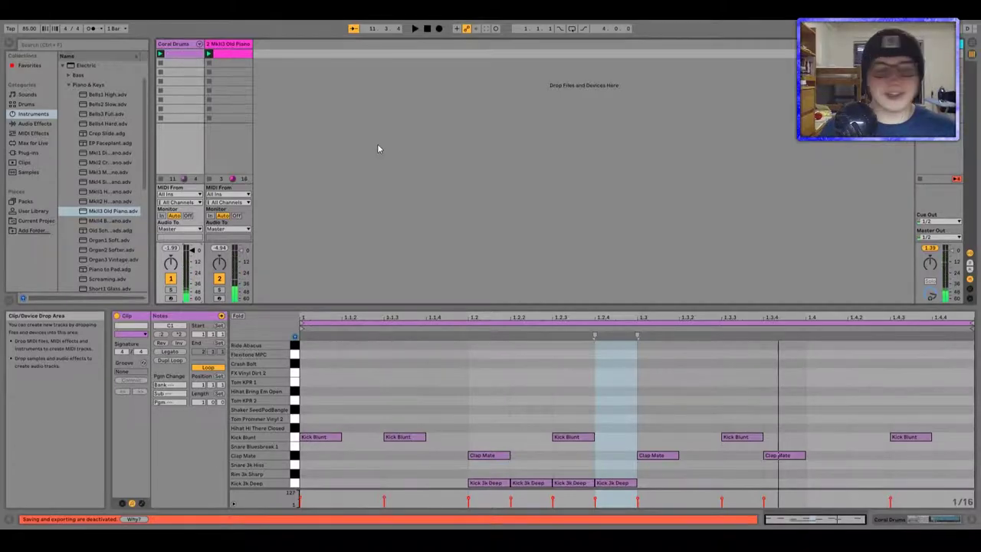
# - Switch to the Arrangement View, select the drum clip and play the drum and piano arrangement
pyautogui.press('Tab')
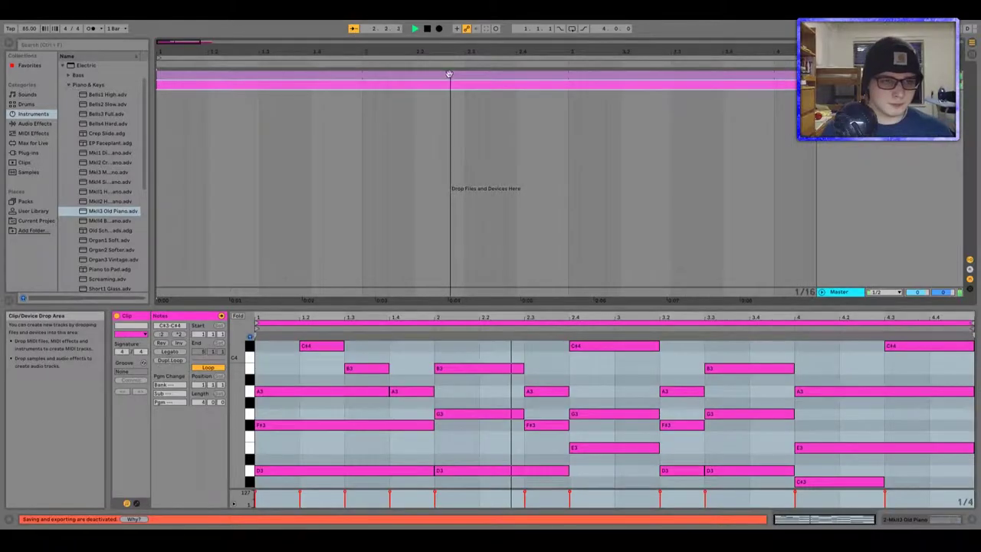
pyautogui.click(448, 77)
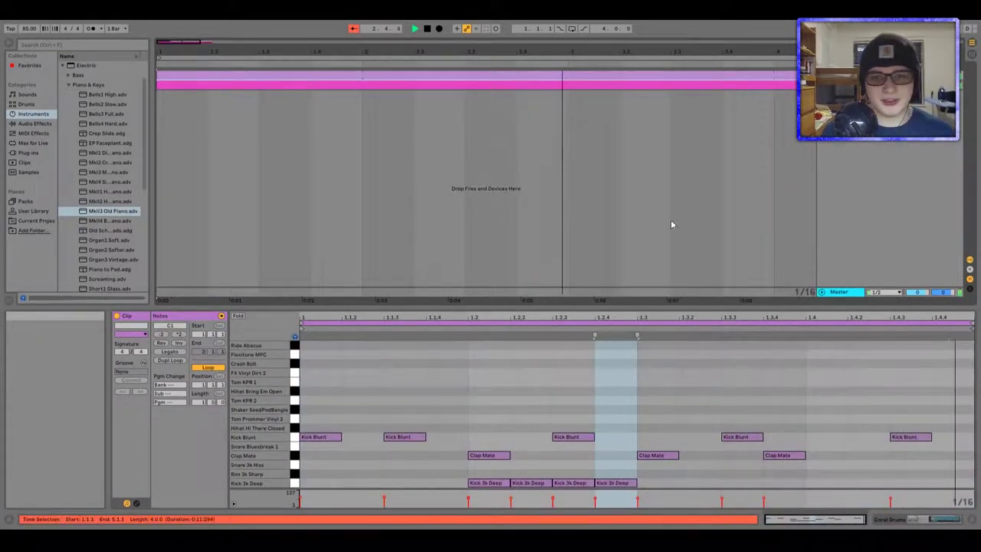
pyautogui.press('space')
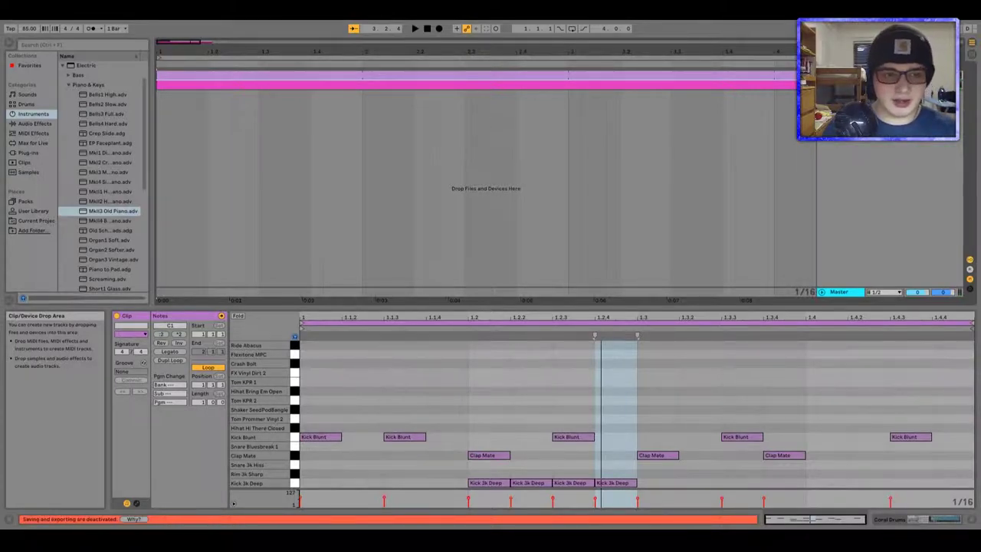
pyautogui.press('space')
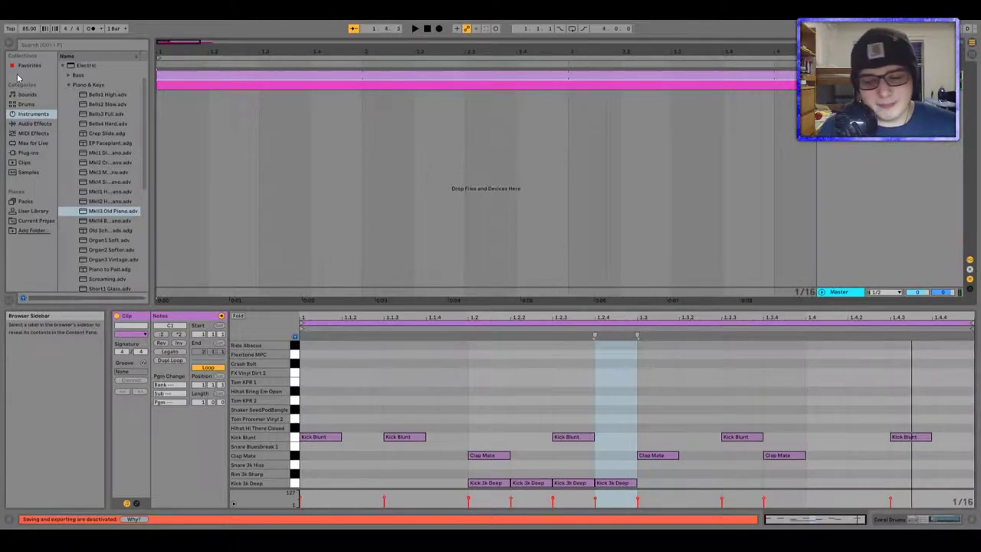
pyautogui.press('space')
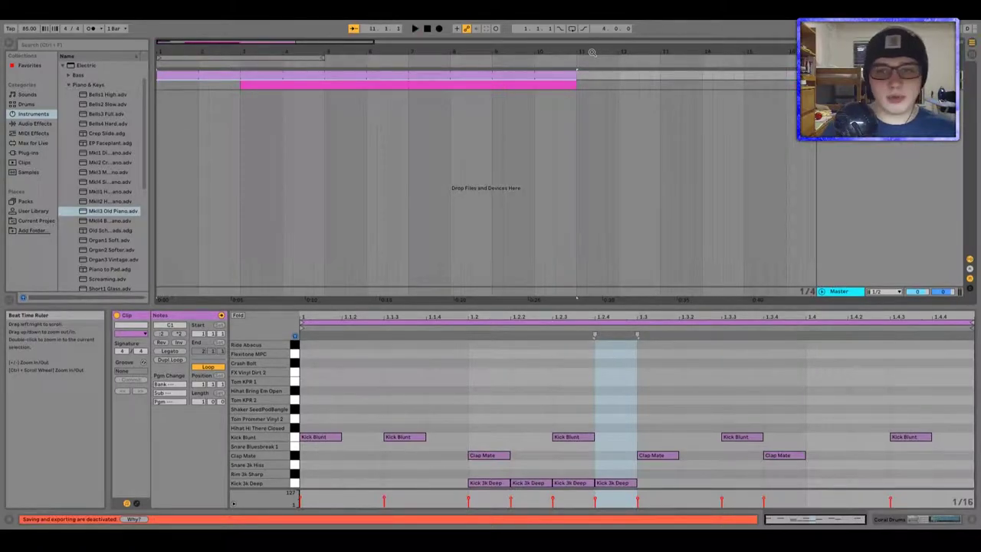
# - Create a clip on the Rotaviolin track in Session View with sixteenth notes A4, C#5, F#4 and D#4, and play it
pyautogui.press('Tab')
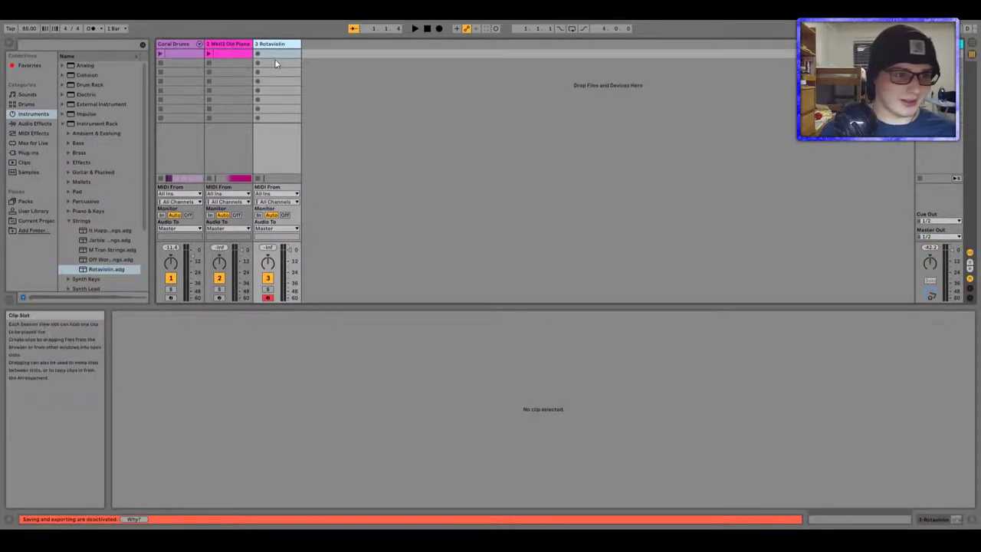
pyautogui.doubleClick(271, 55)
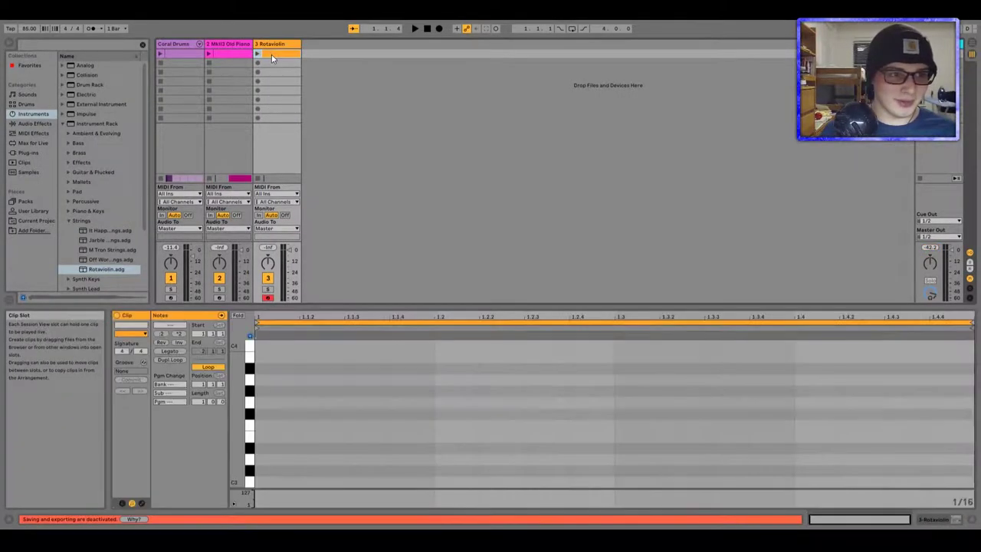
pyautogui.click(280, 378)
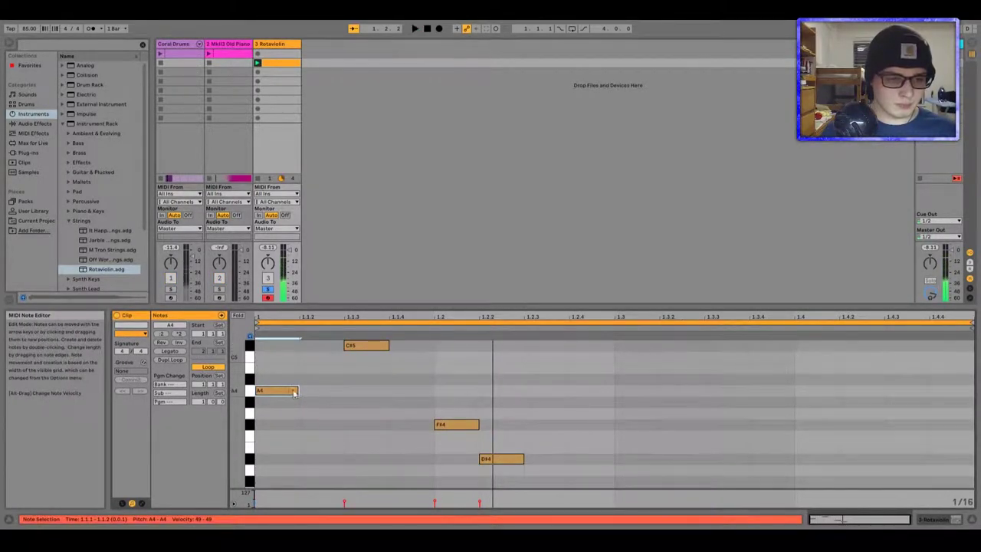
pyautogui.press('space')
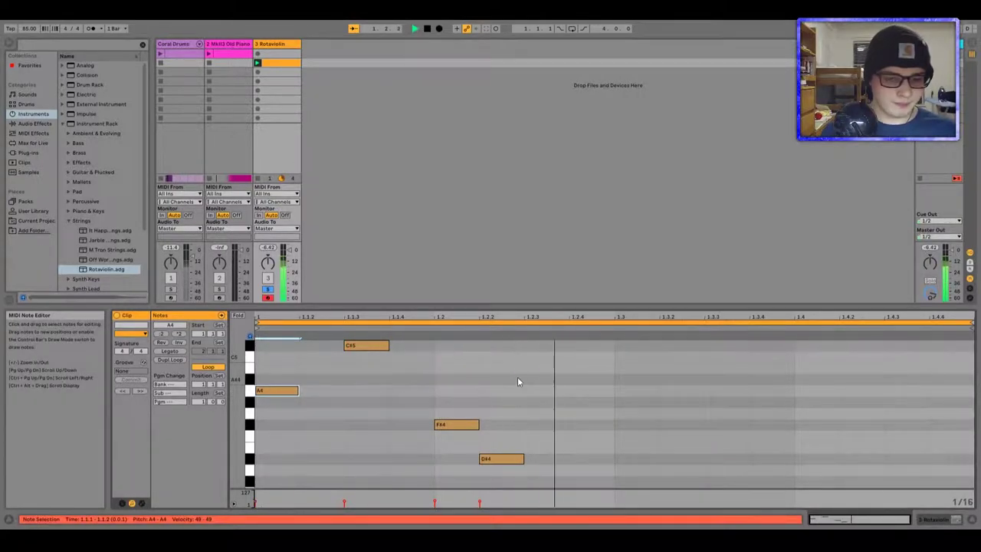
pyautogui.press('space')
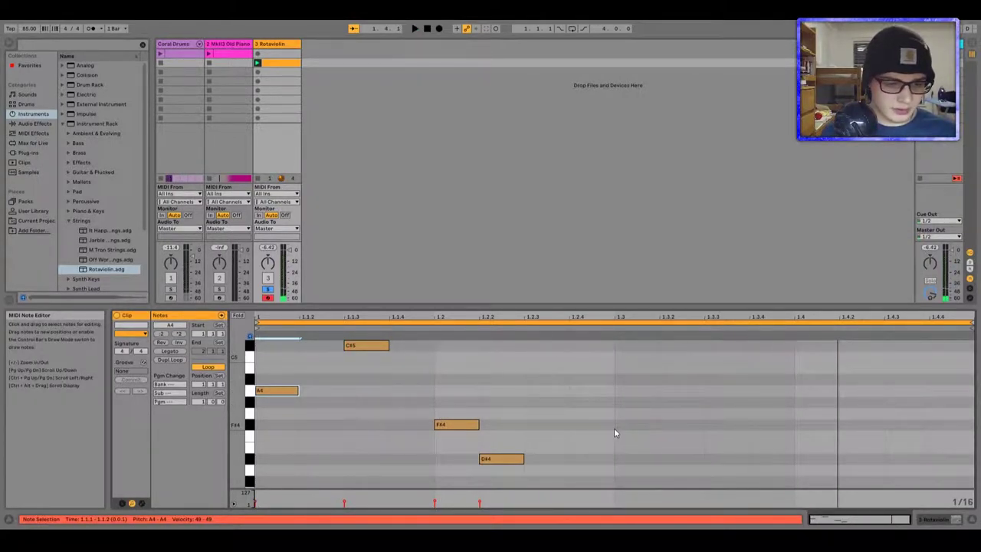
pyautogui.click(659, 456)
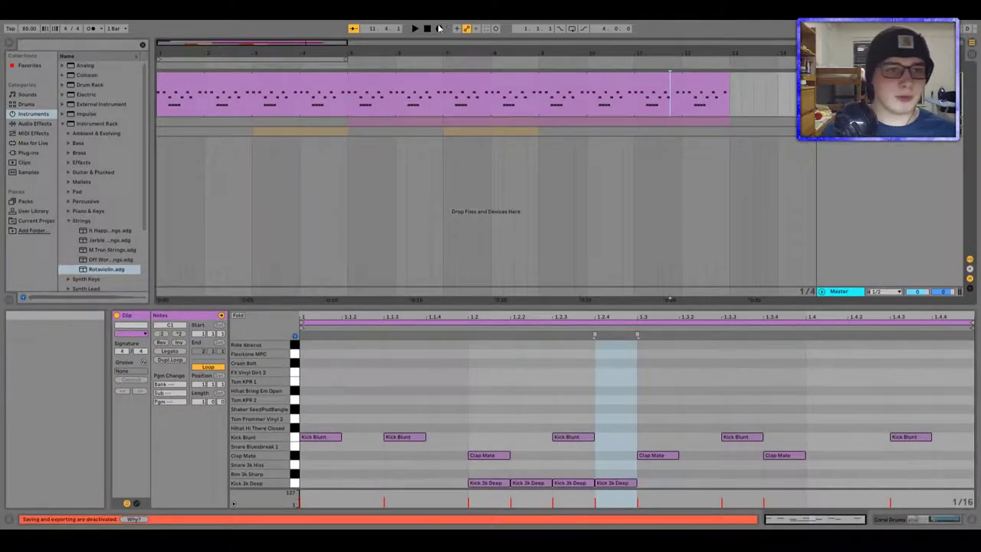
# - Return all tracks to arrangement playback and play the song from the start
pyautogui.click(428, 28)
pyautogui.press('space')
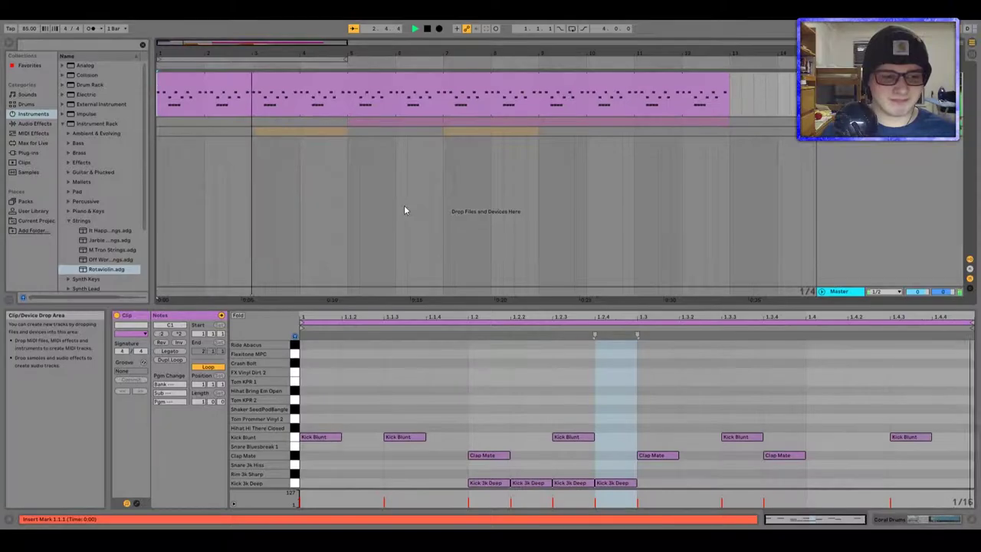
pyautogui.press('space')
pyautogui.press('s')
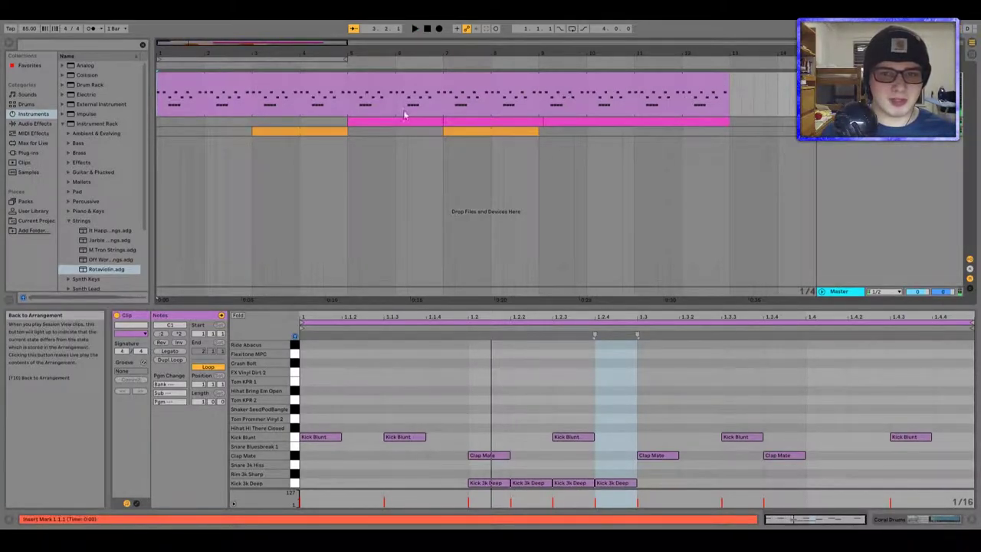
pyautogui.press('space')
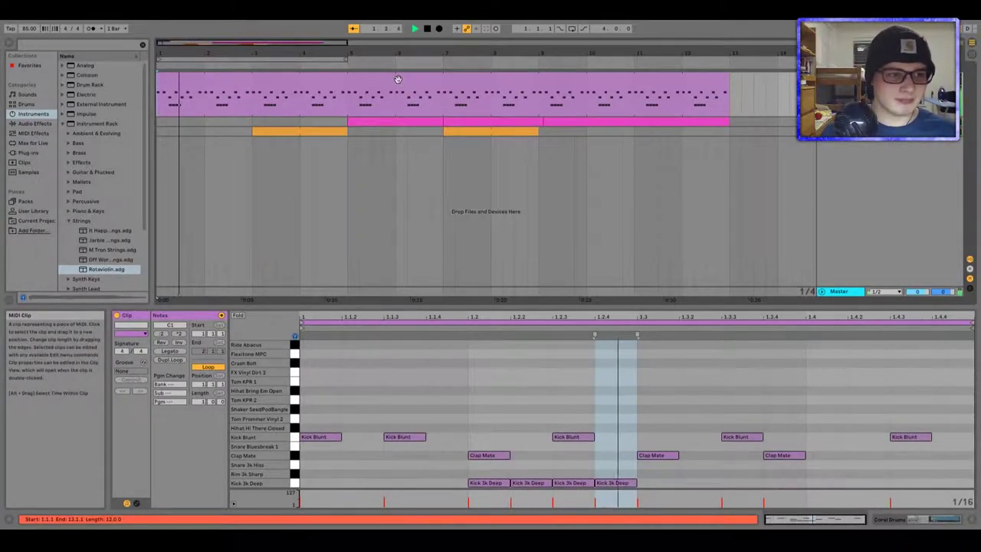
pyautogui.press('space')
pyautogui.hscroll(2, 397, 81)
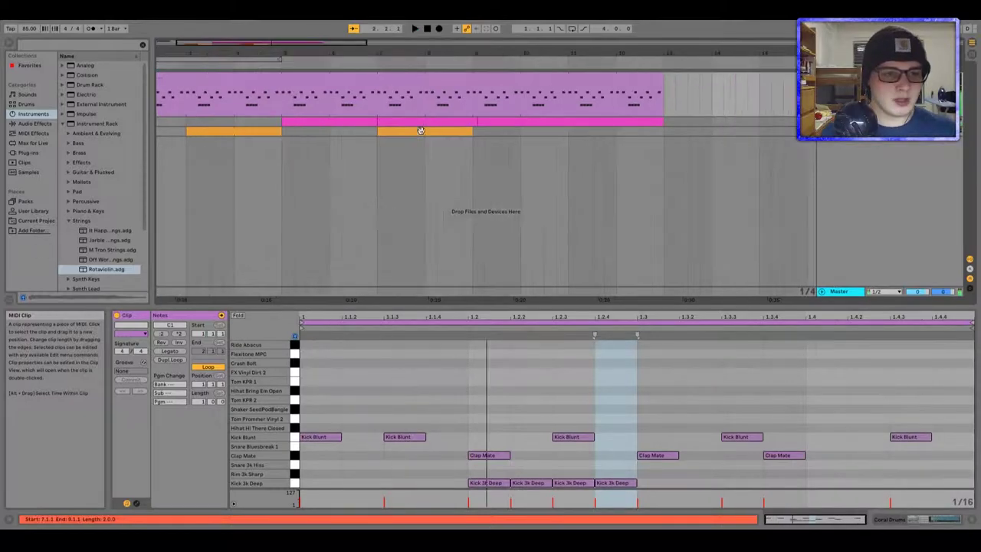
# - Delete the Rotaviolin clip at bar 7, extend the remaining one to end at bar 6, and play the arrangement
pyautogui.click(420, 132)
pyautogui.press('Delete')
pyautogui.moveTo(281, 132); pyautogui.dragTo(330, 132)
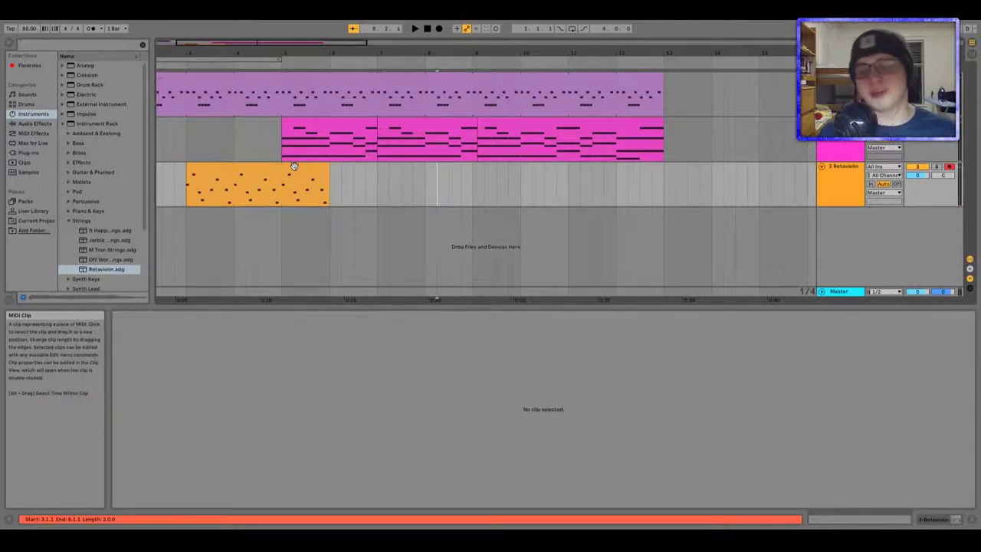
pyautogui.hscroll(-3, 253, 146)
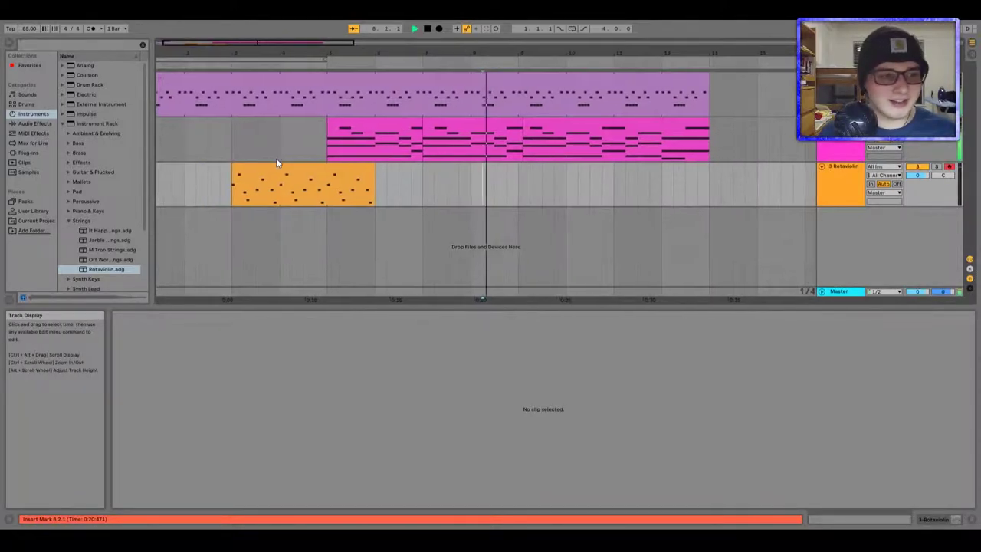
pyautogui.click(184, 65)
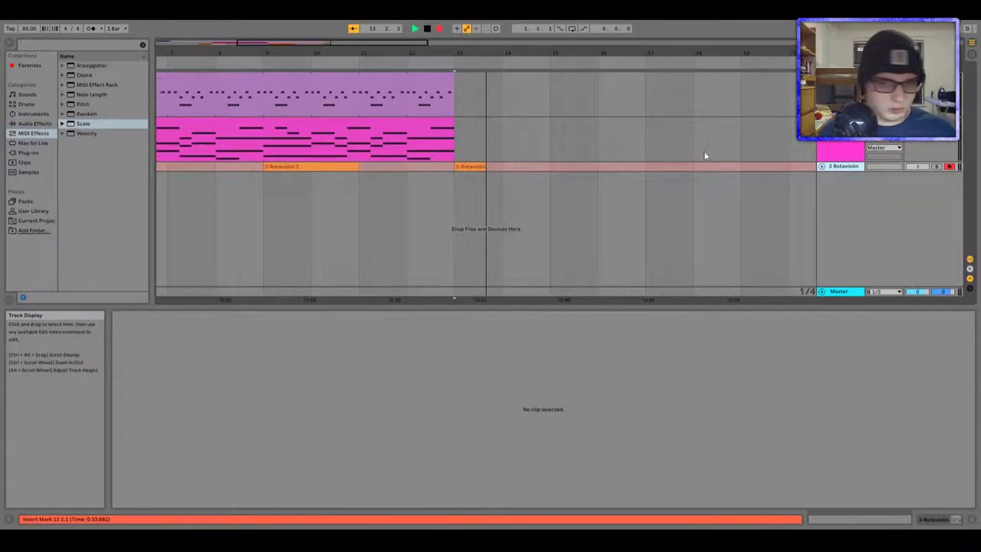
# - Try adding new clips from bar 13 on the drum and Rotaviolin tracks, and play the arrangement with the Rotaviolin track unfolded
pyautogui.press('space')
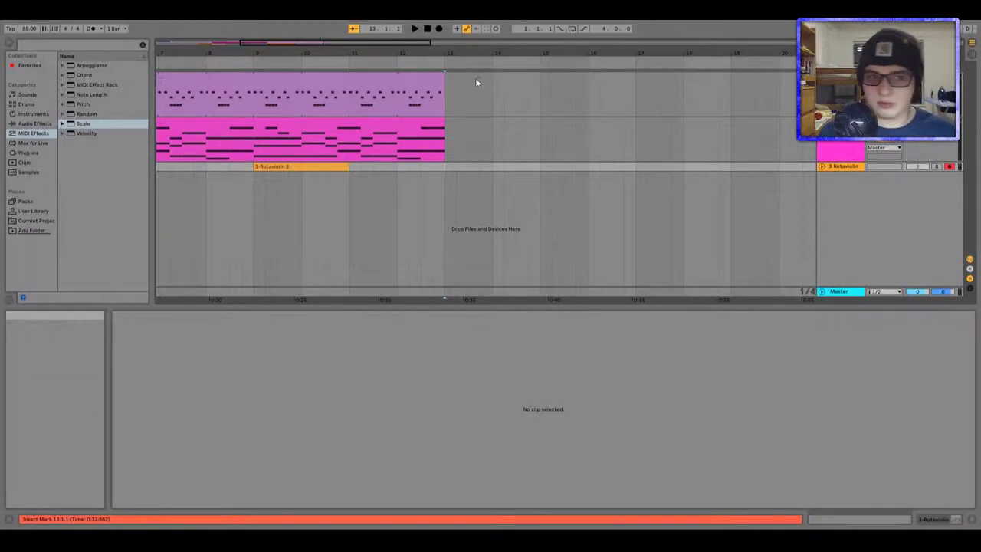
pyautogui.click(441, 29)
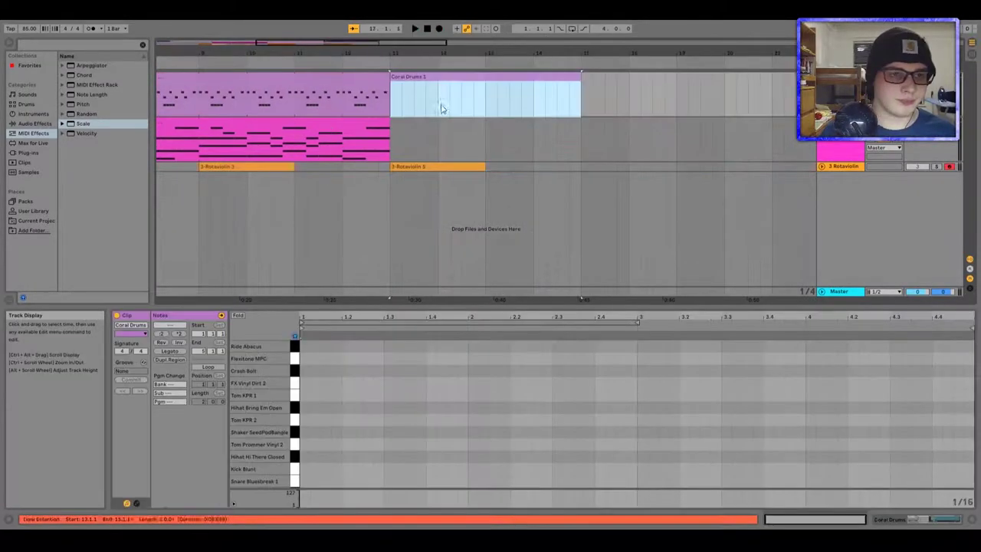
pyautogui.click(368, 59)
pyautogui.press('space')
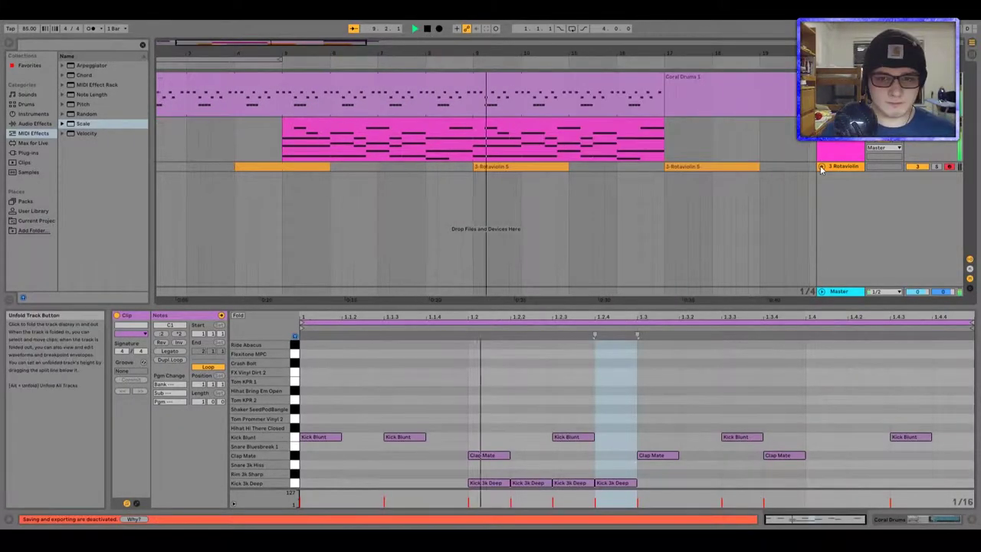
pyautogui.click(821, 166)
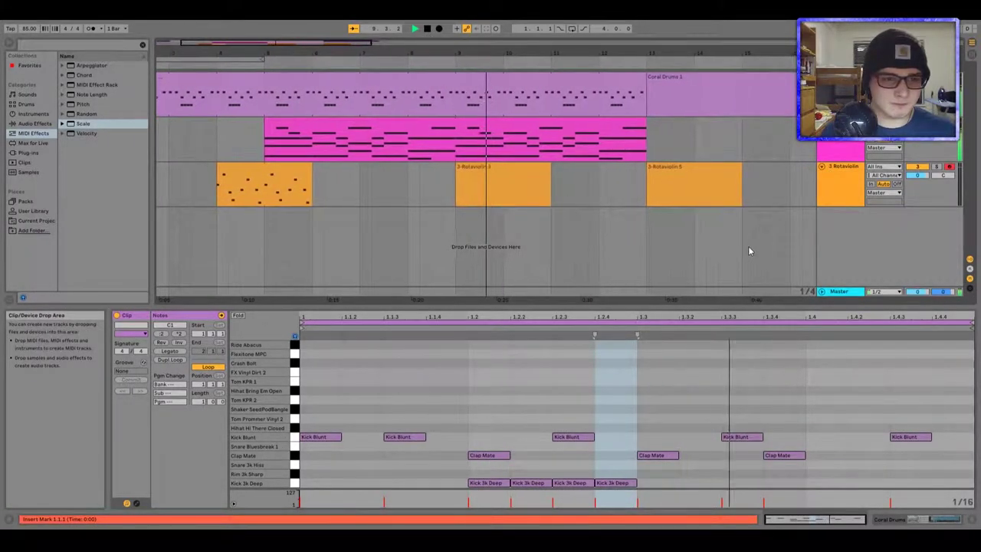
pyautogui.click(450, 199)
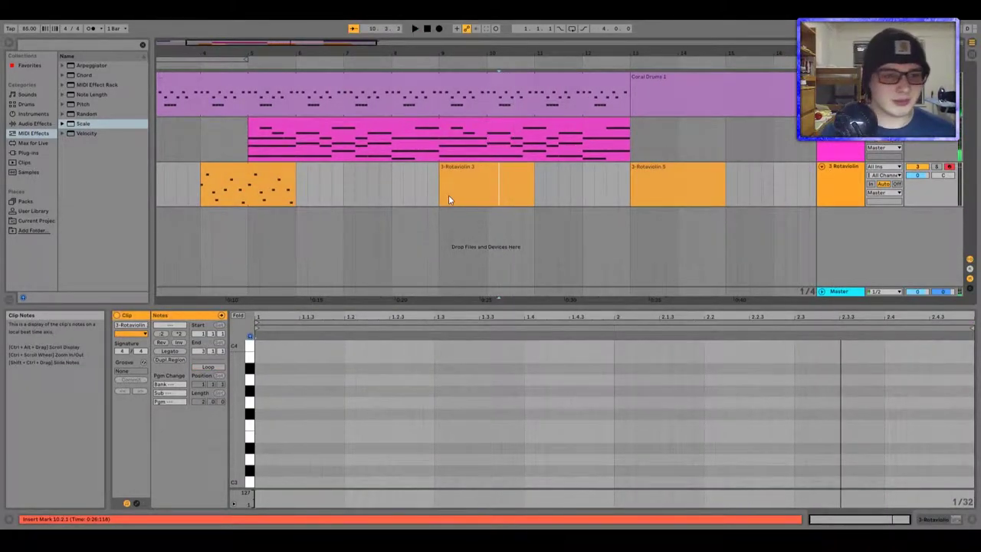
# - Delete the empty drum and Rotaviolin clips at bar 13 and the empty Rotaviolin clip at bar 9
pyautogui.click(681, 86)
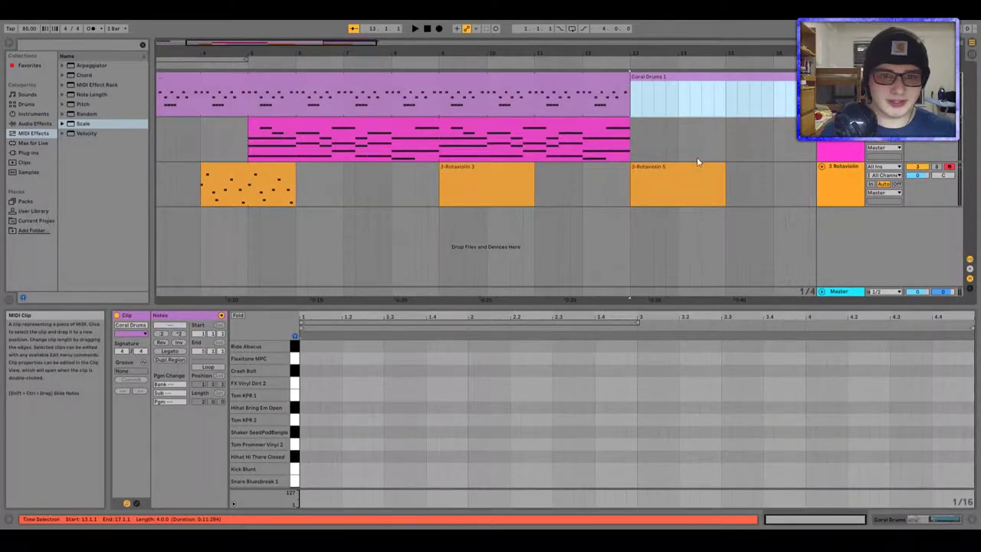
pyautogui.press('Delete')
pyautogui.click(685, 179)
pyautogui.press('Delete')
pyautogui.click(500, 198)
pyautogui.click(472, 180)
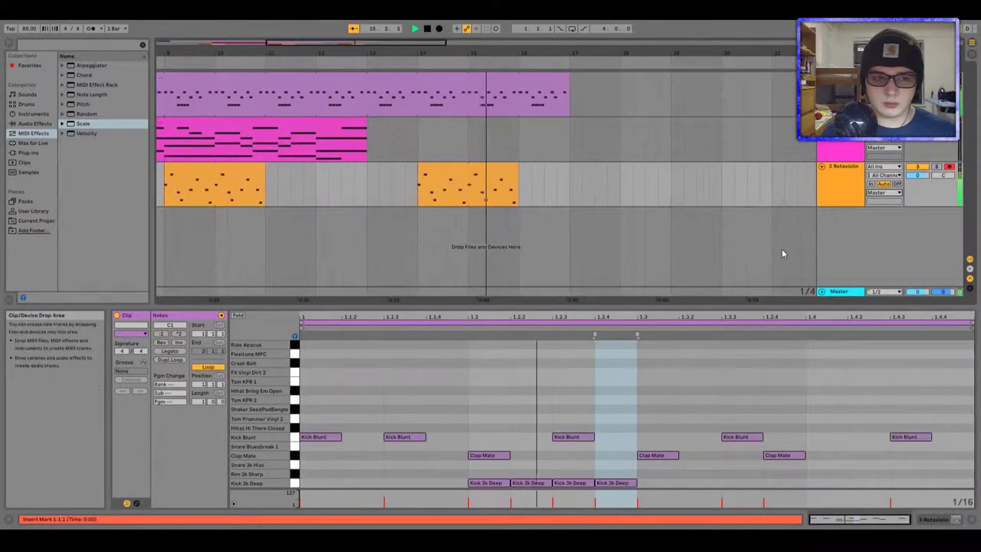
# - Stop playback, delete the Rotaviolin clip at bar 14, and shorten the drum clip to end at bar 14
pyautogui.press('space')
pyautogui.click(428, 173)
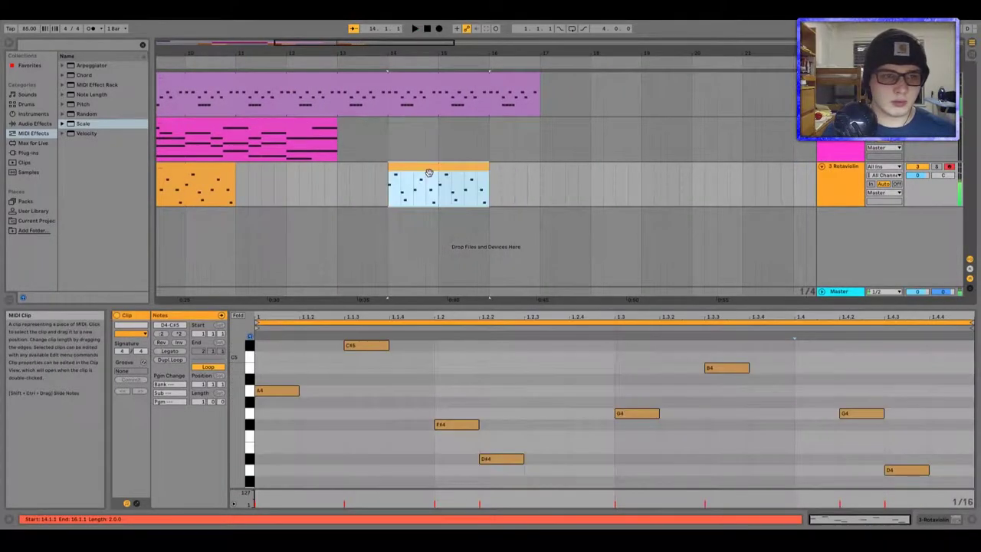
pyautogui.press('Delete')
pyautogui.click(539, 92)
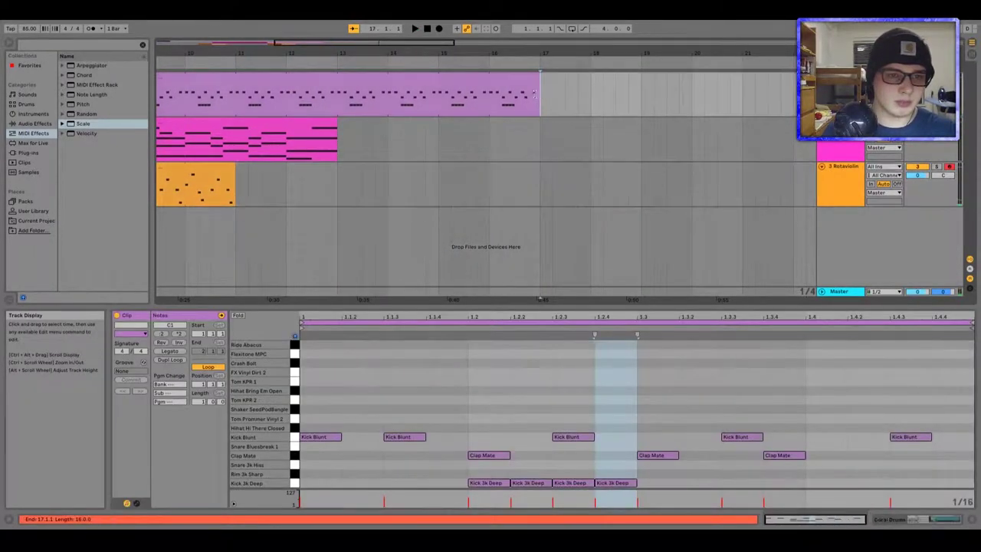
pyautogui.moveTo(539, 98); pyautogui.dragTo(448, 94)
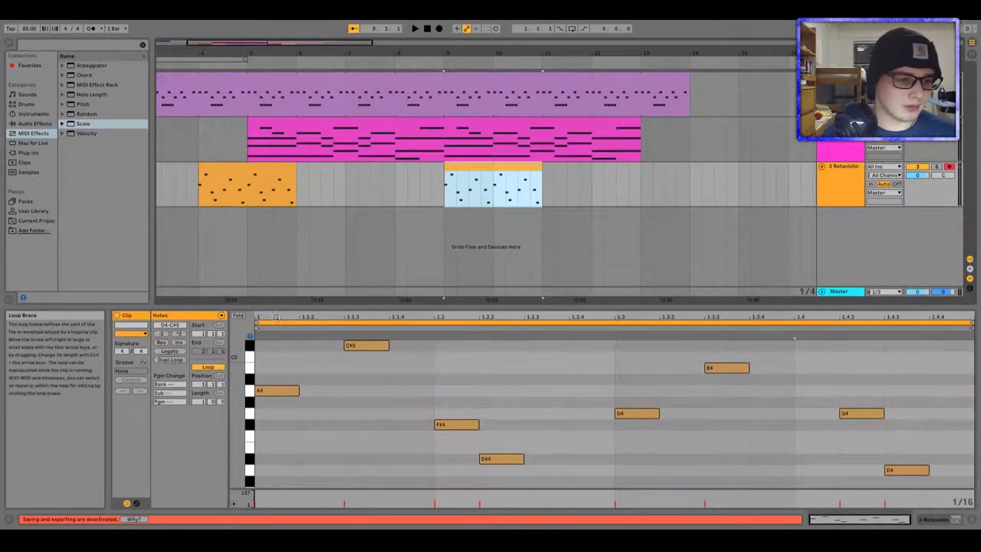
# - In Session View, lower the Rotaviolin track volume to -10 dB during playback
pyautogui.press('Tab')
pyautogui.click(279, 53)
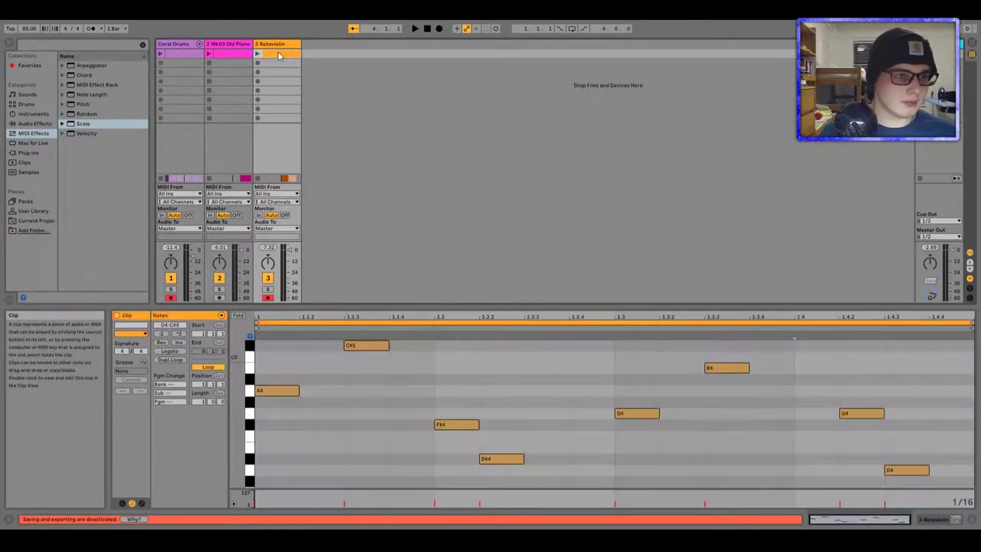
pyautogui.press('space')
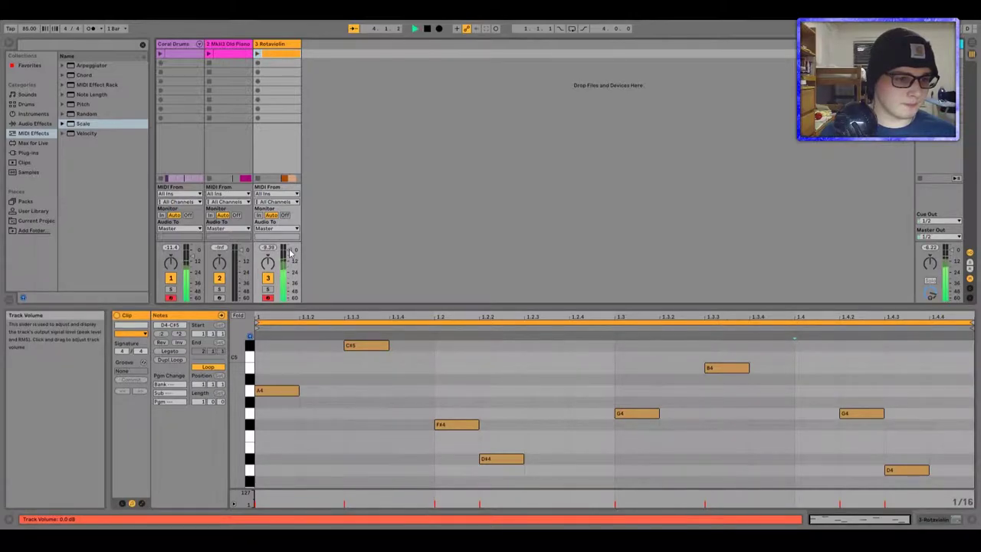
pyautogui.moveTo(290, 253); pyautogui.dragTo(289, 262)
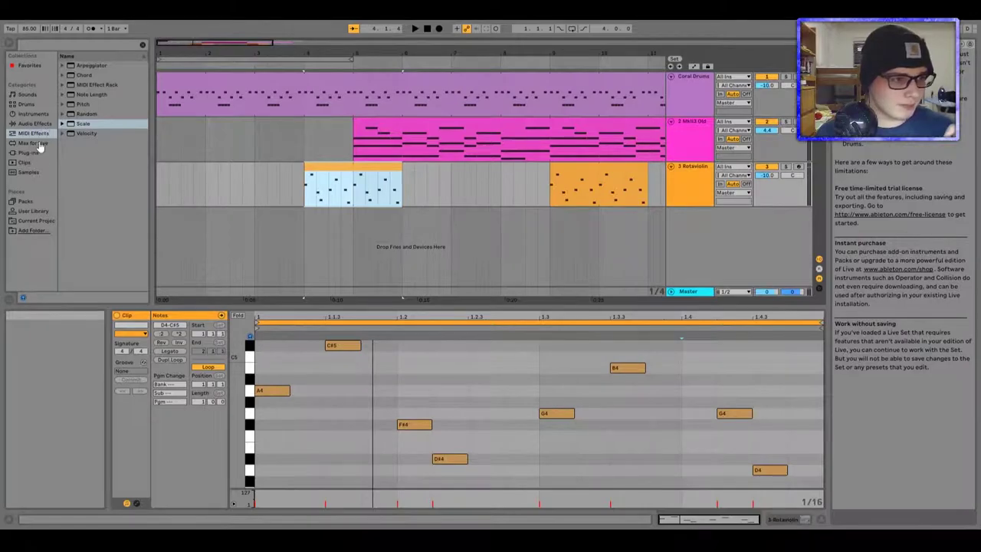